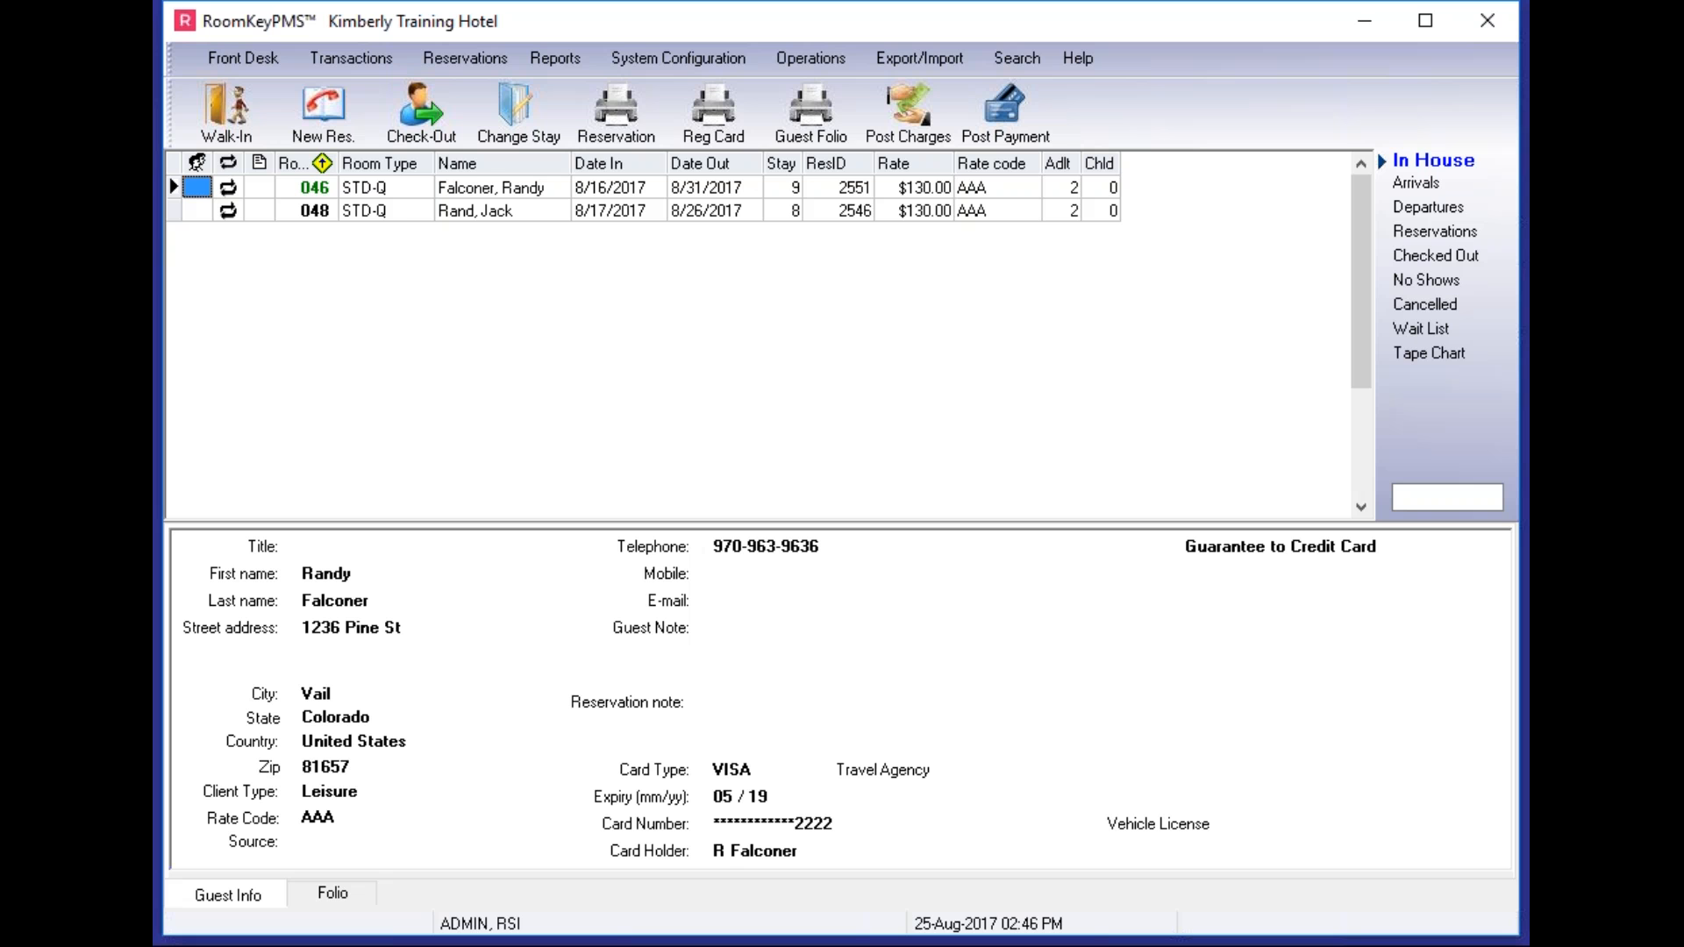
- Add a new blank policy row in System Configuration's Policy window
click(695, 65)
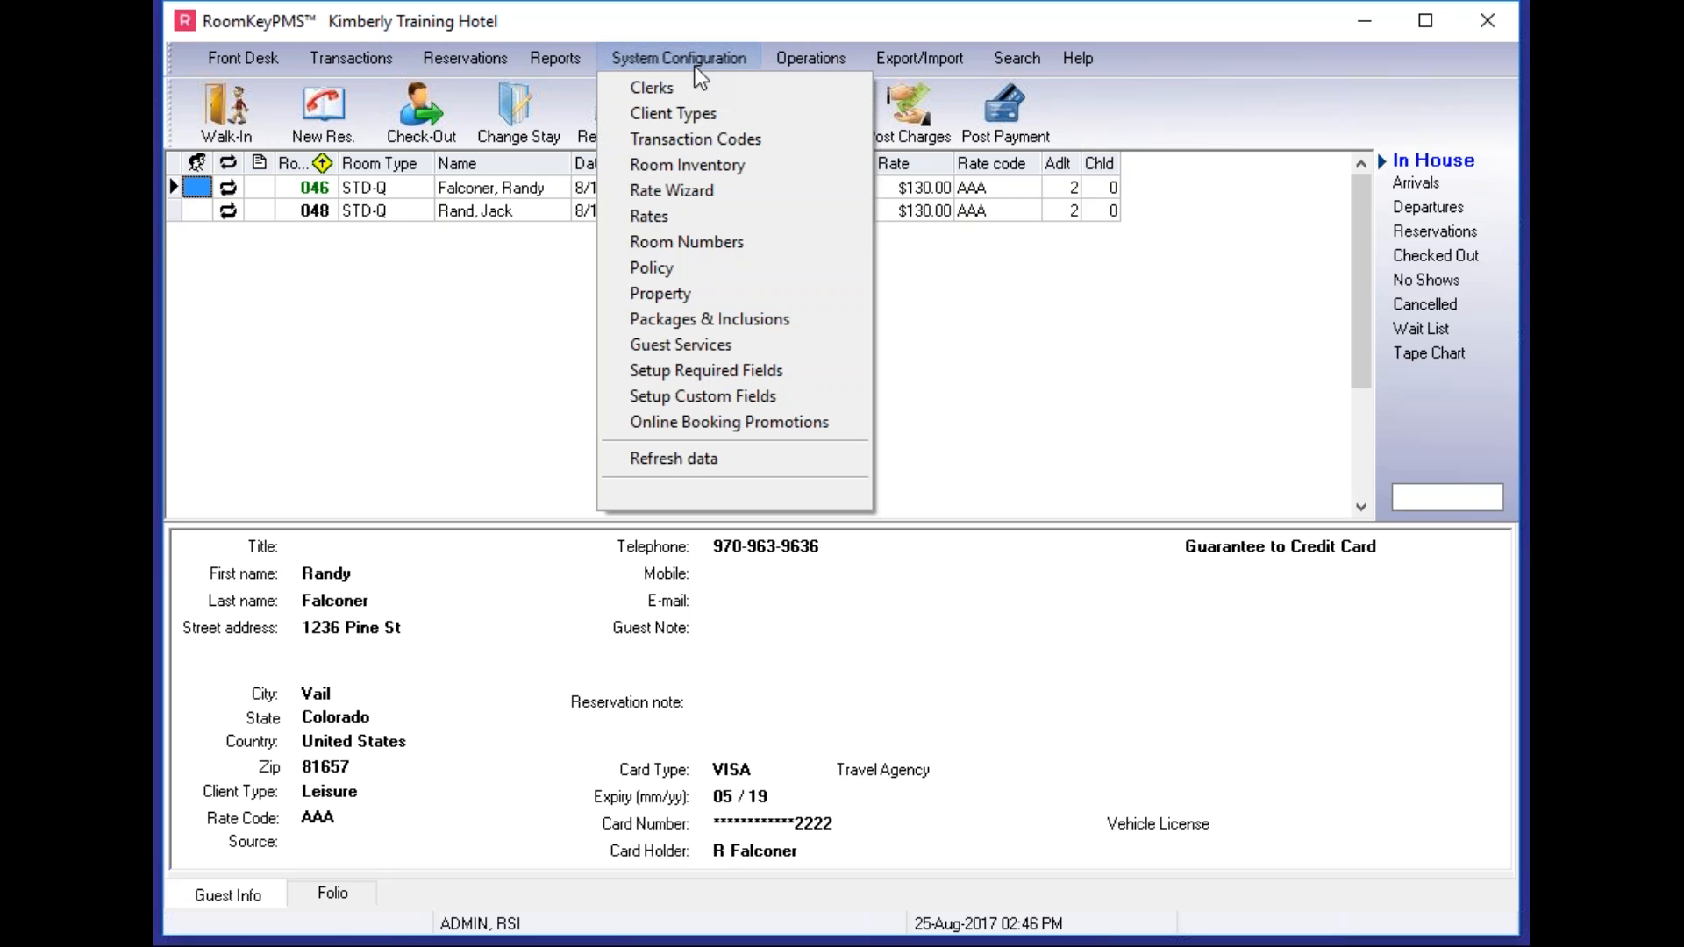
click(643, 267)
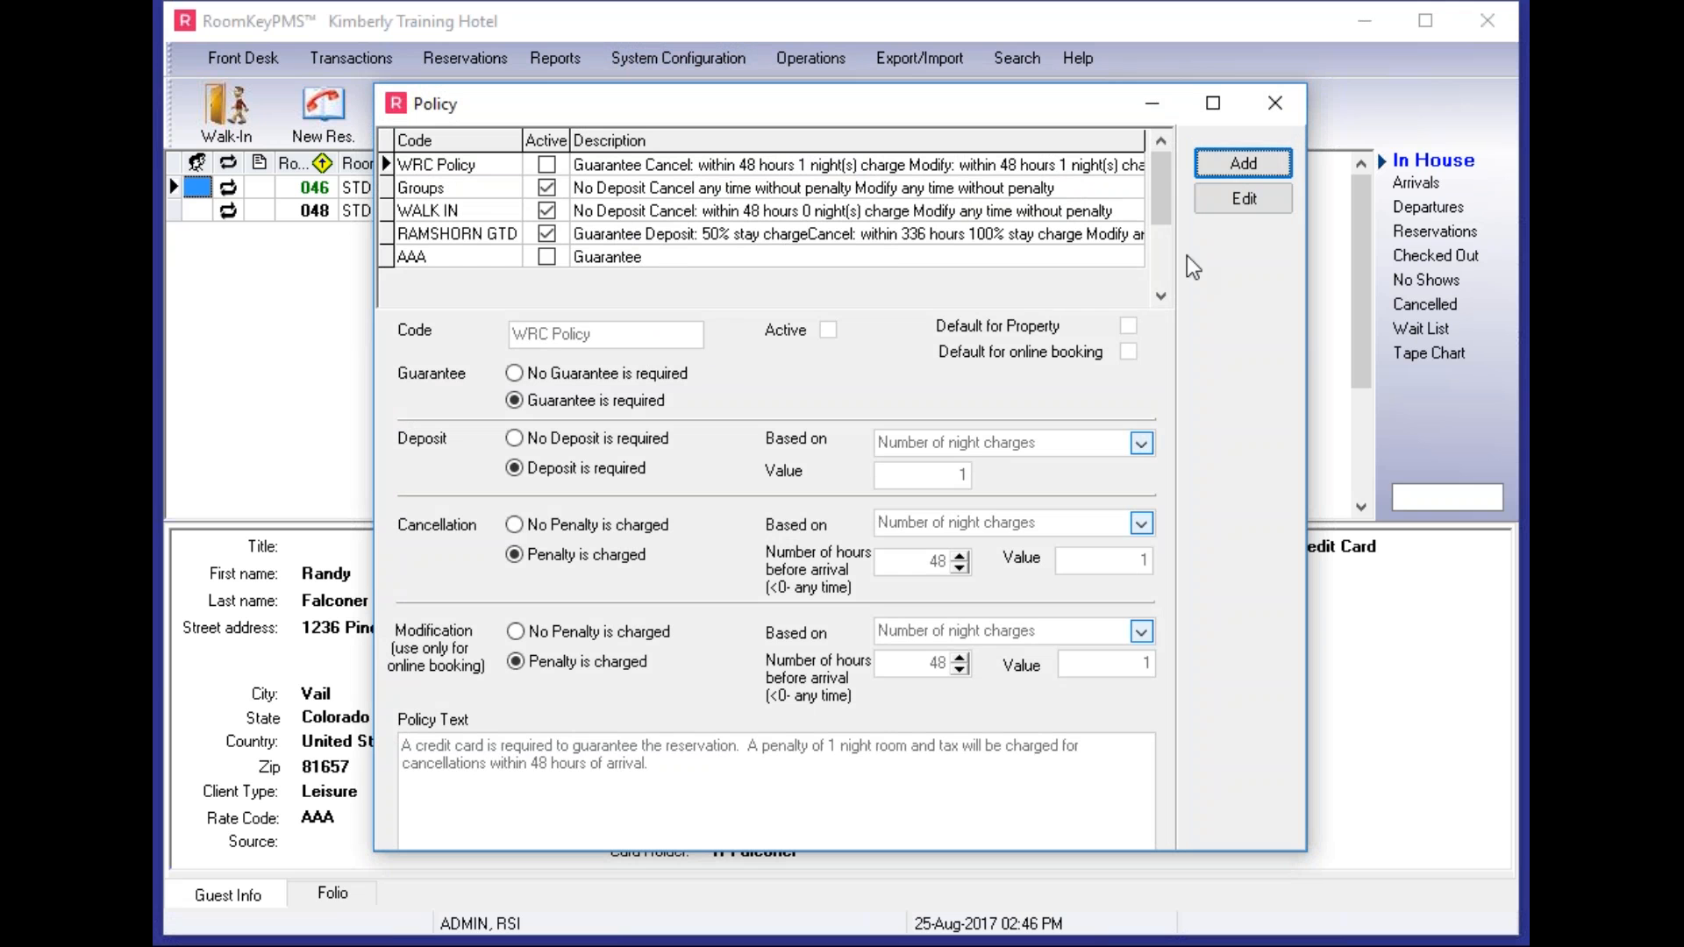
click(1261, 163)
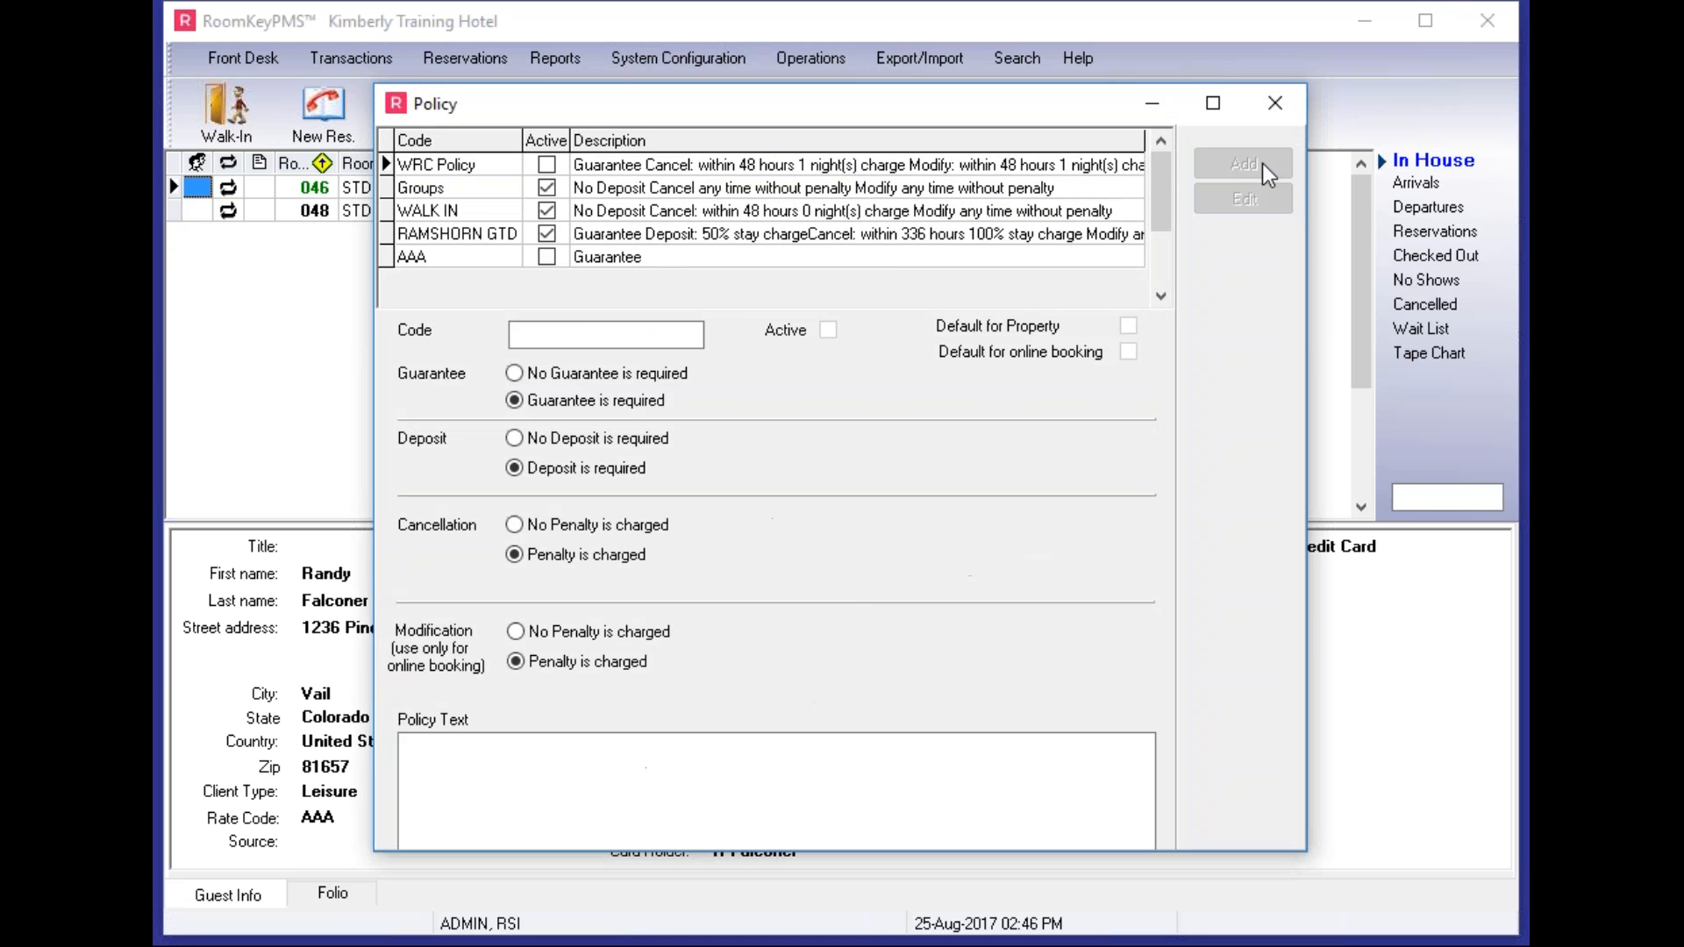
click(569, 332)
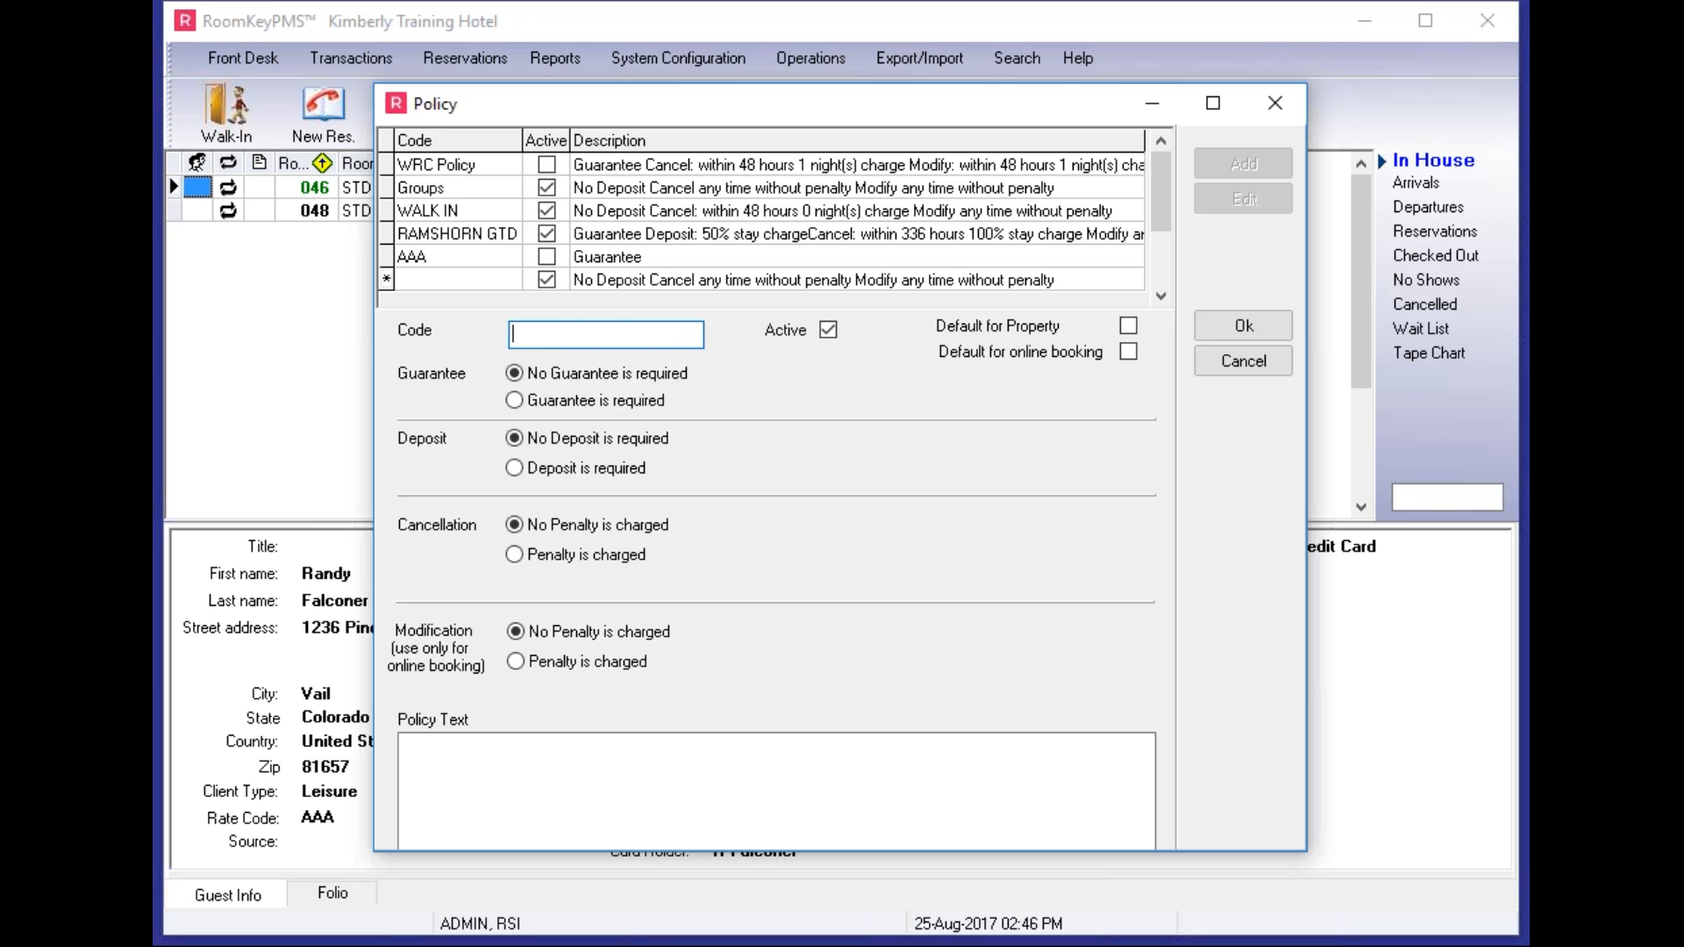
- Code the policy 'Default Policy', make it default for property and online booking, and require a guarantee
text(Default Policy)
click(827, 331)
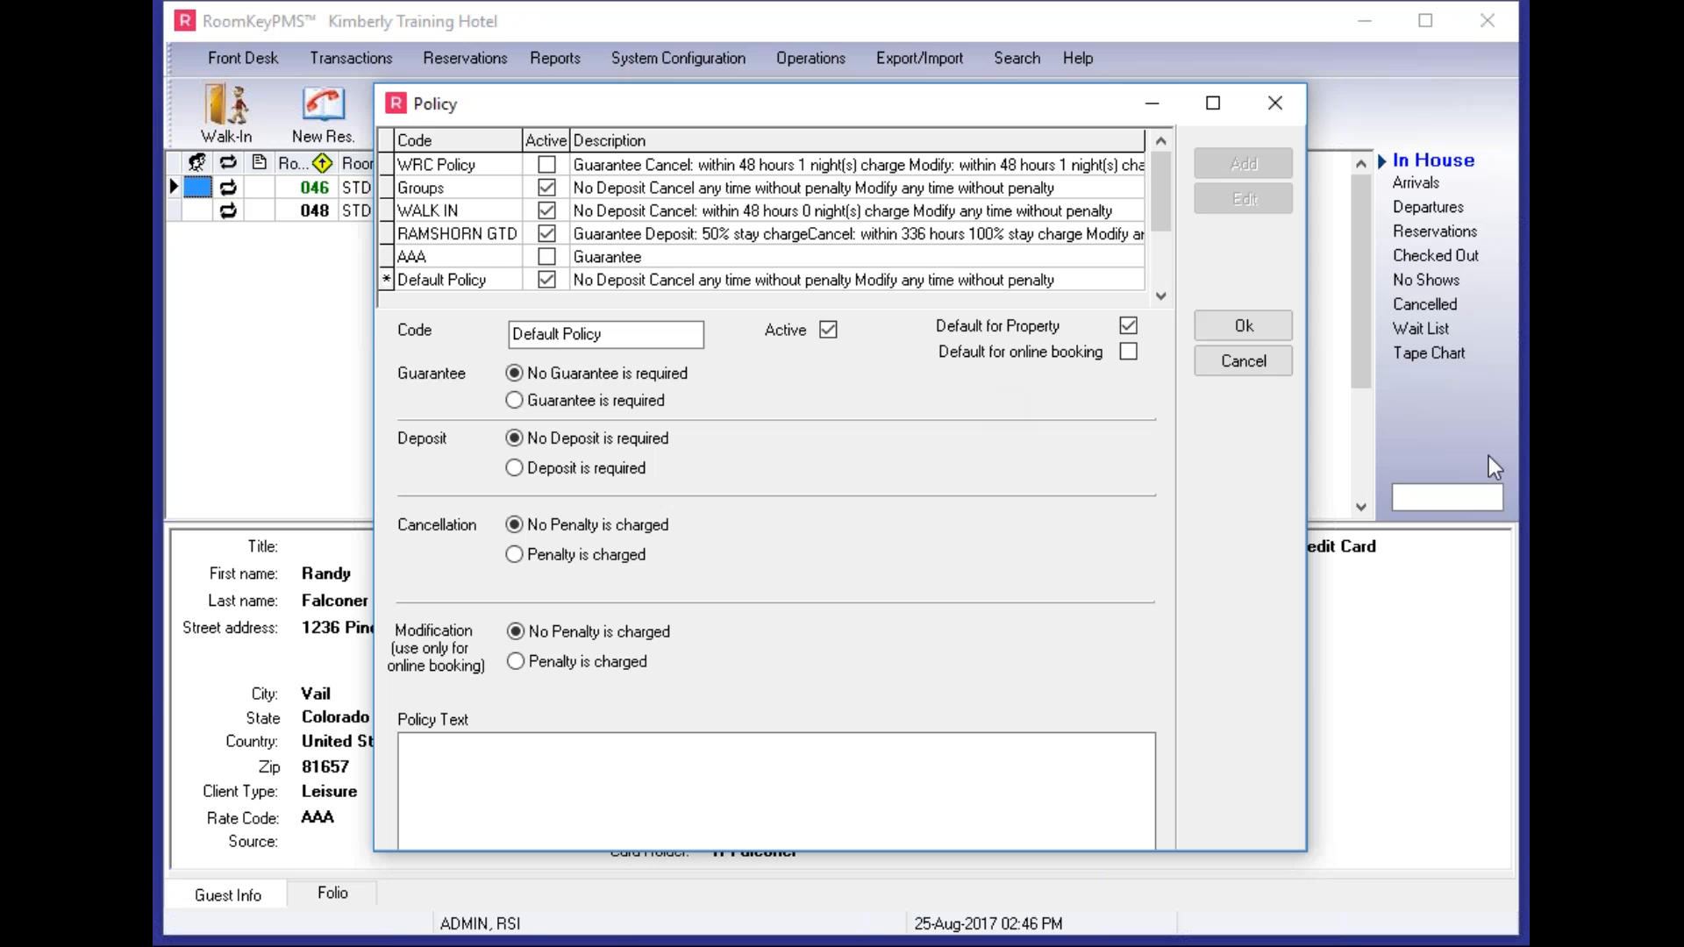
click(1130, 349)
click(515, 402)
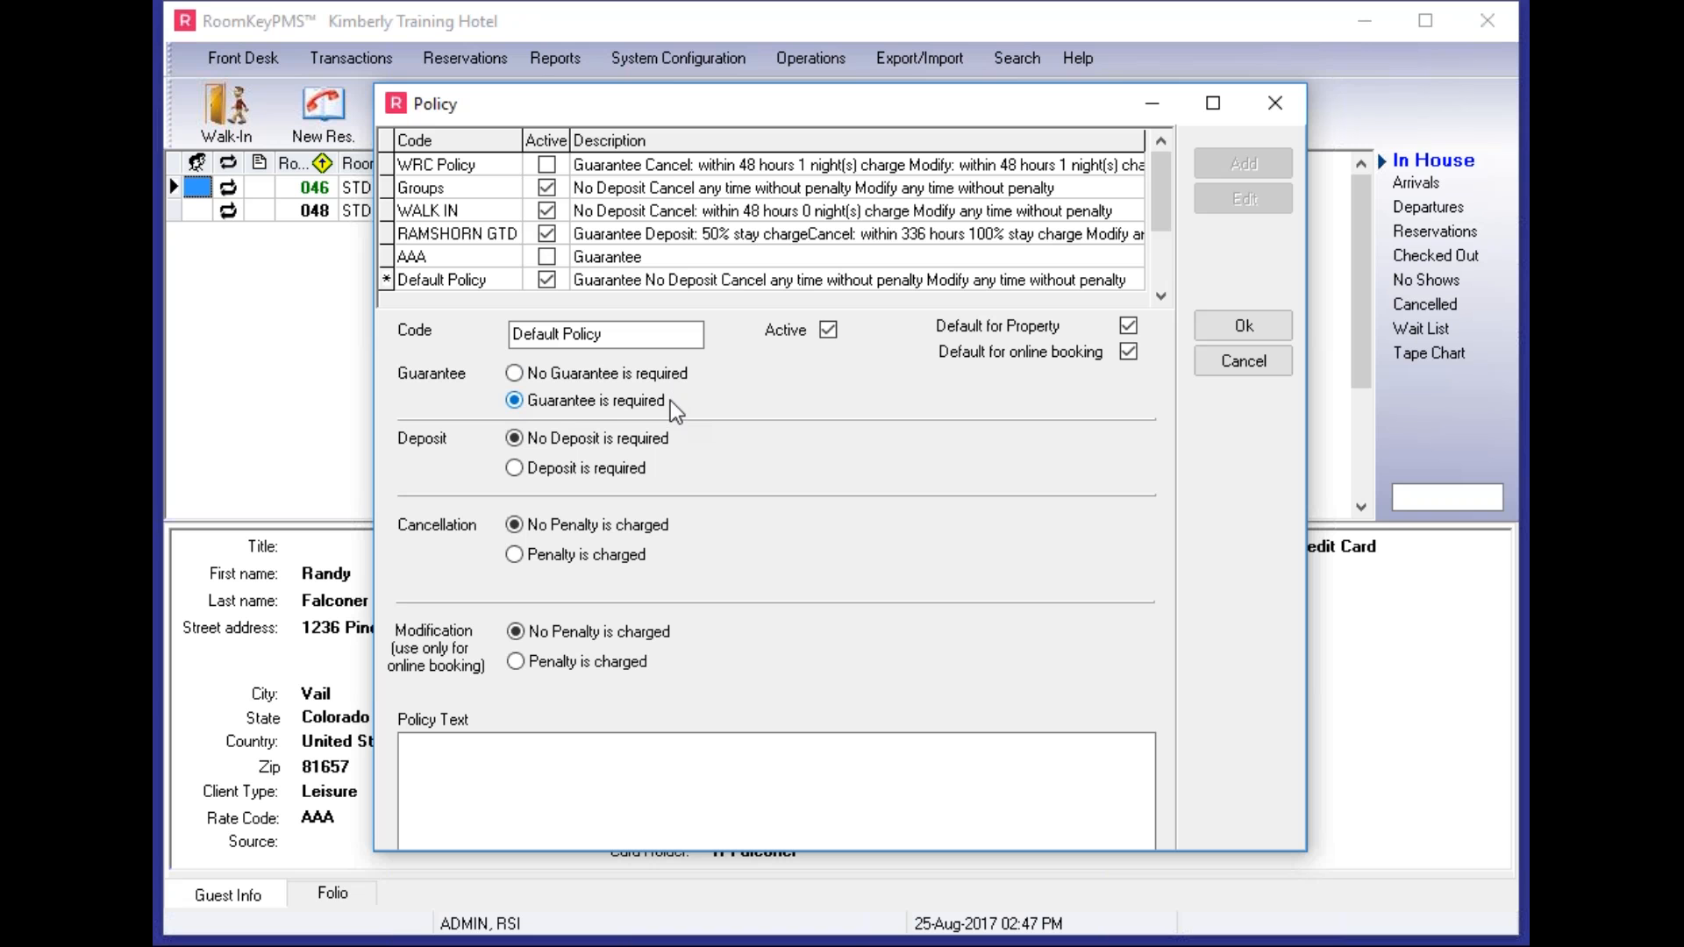
- Require a deposit for Default Policy, based on number of night charges
click(515, 469)
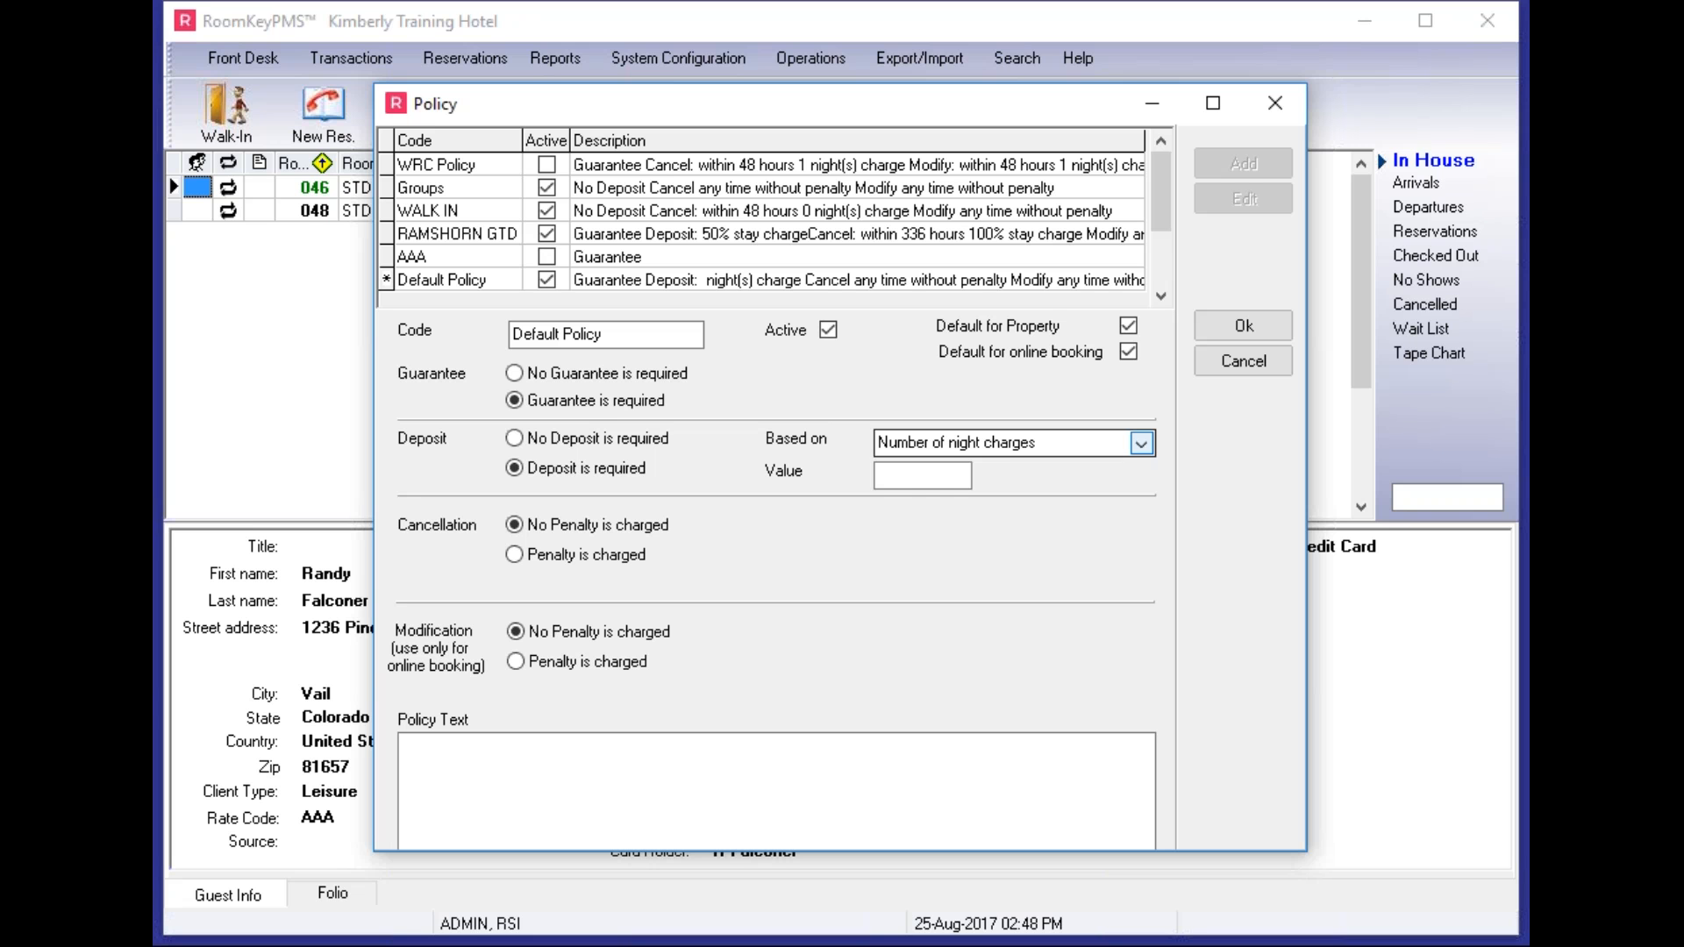
- Give the deposit a value of 100, switching its basis from Percentage of stay to Fixed Amount
click(1140, 444)
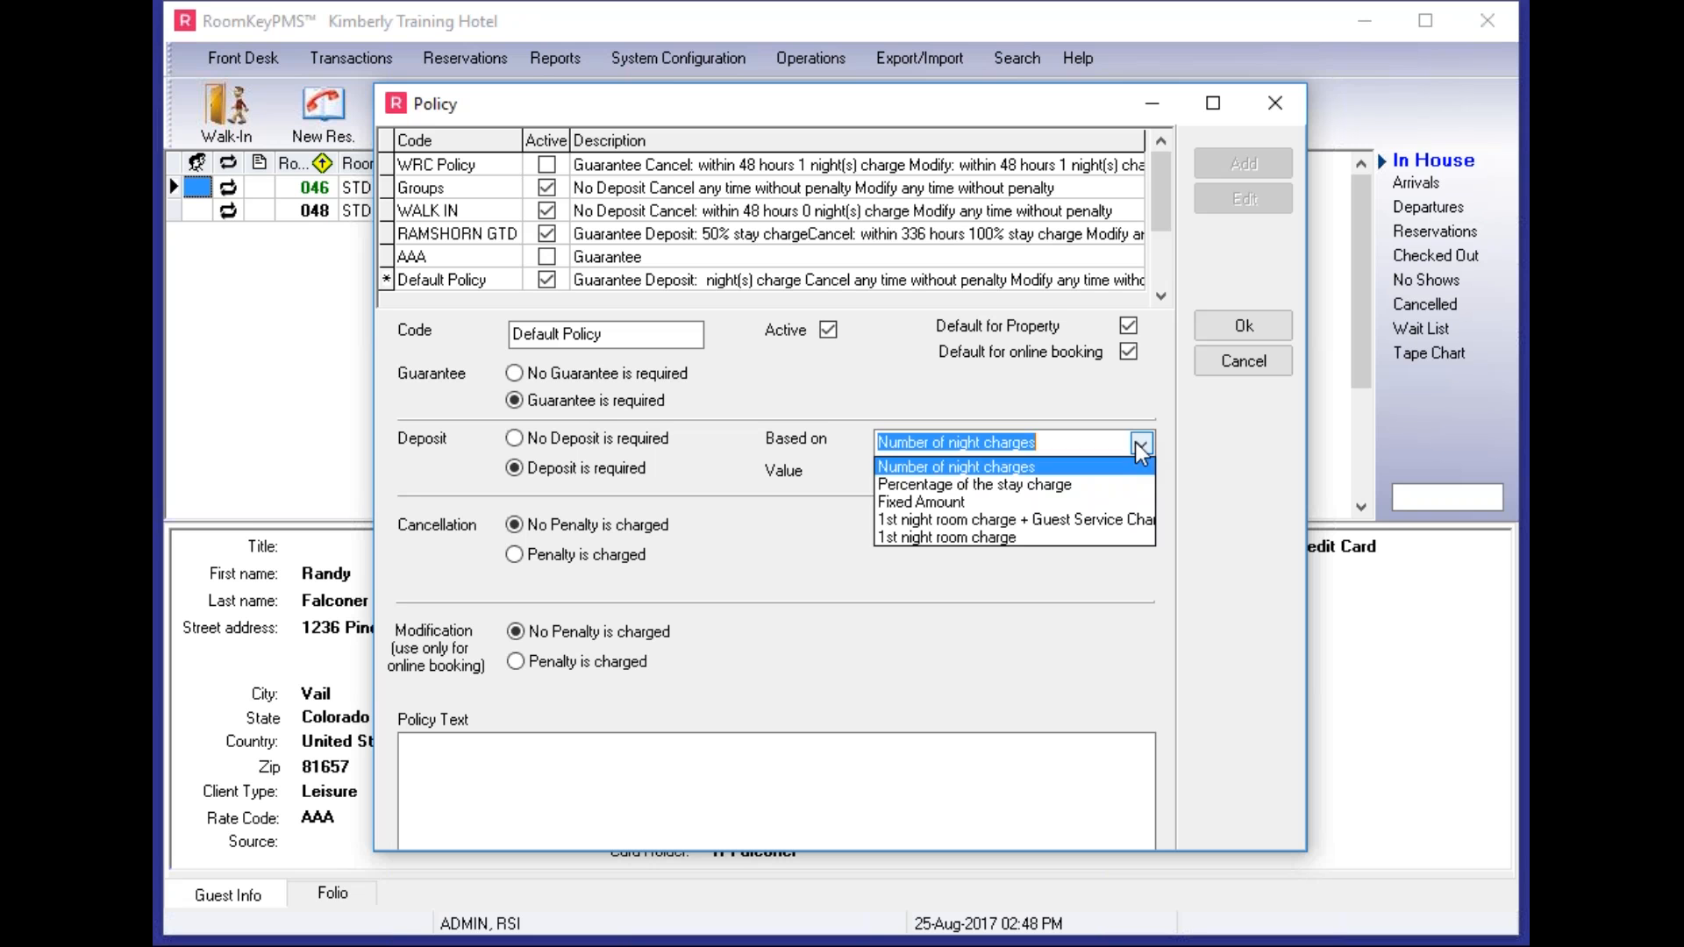
click(1104, 484)
key(Tab)
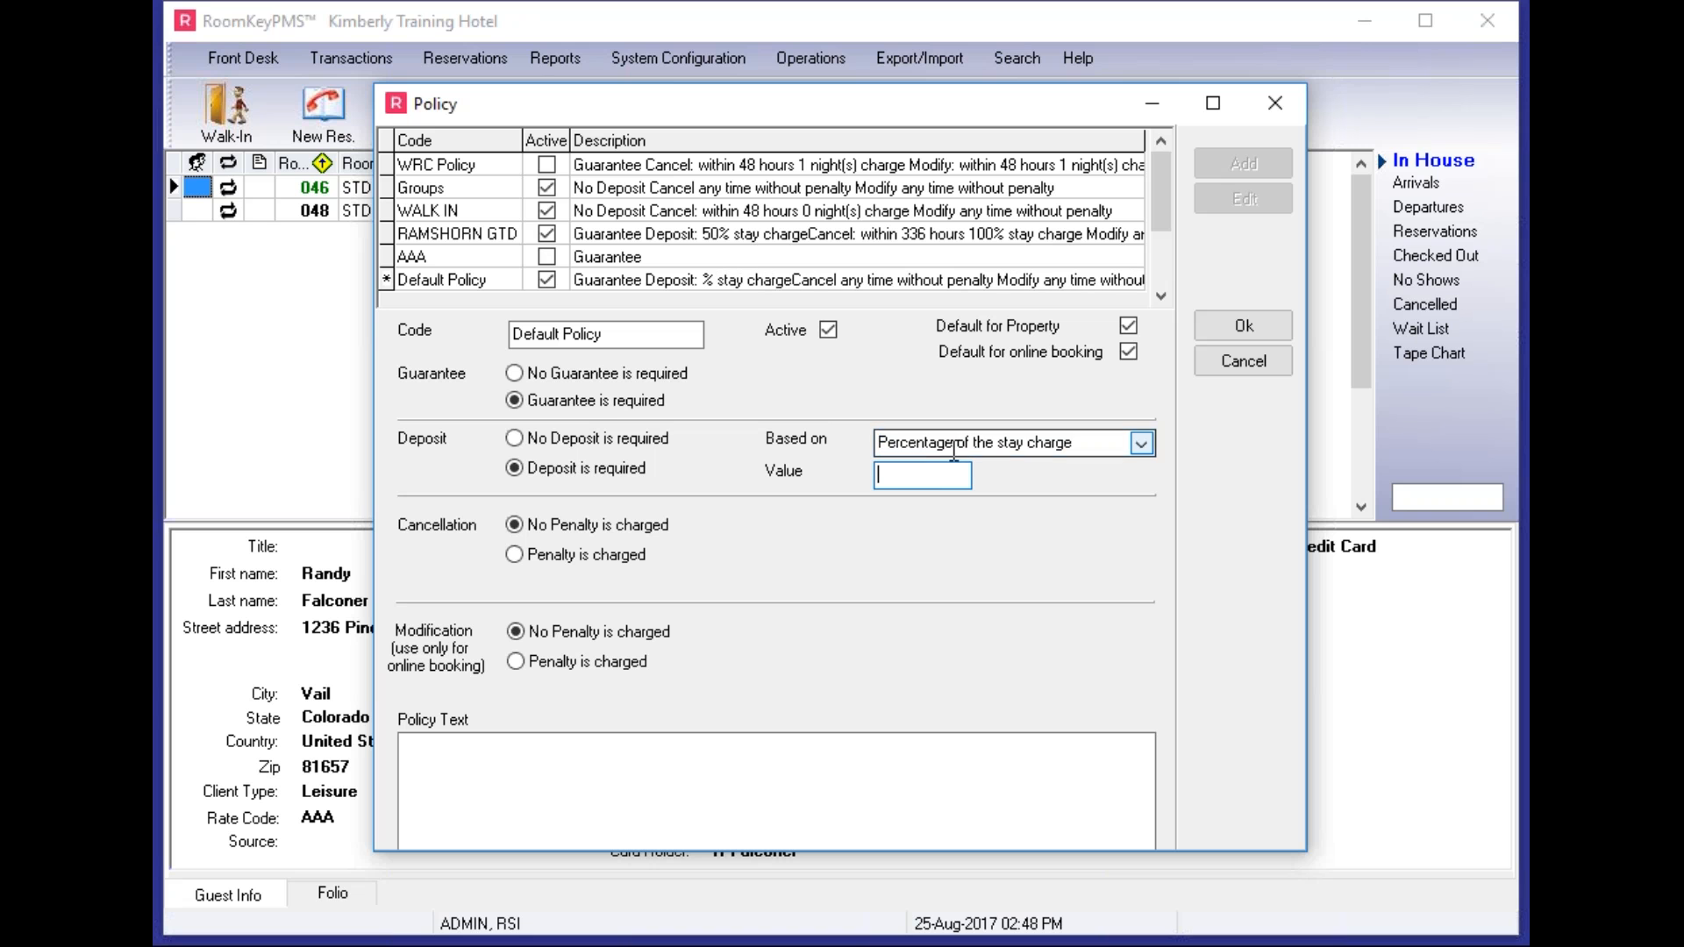
text(100)
click(1140, 443)
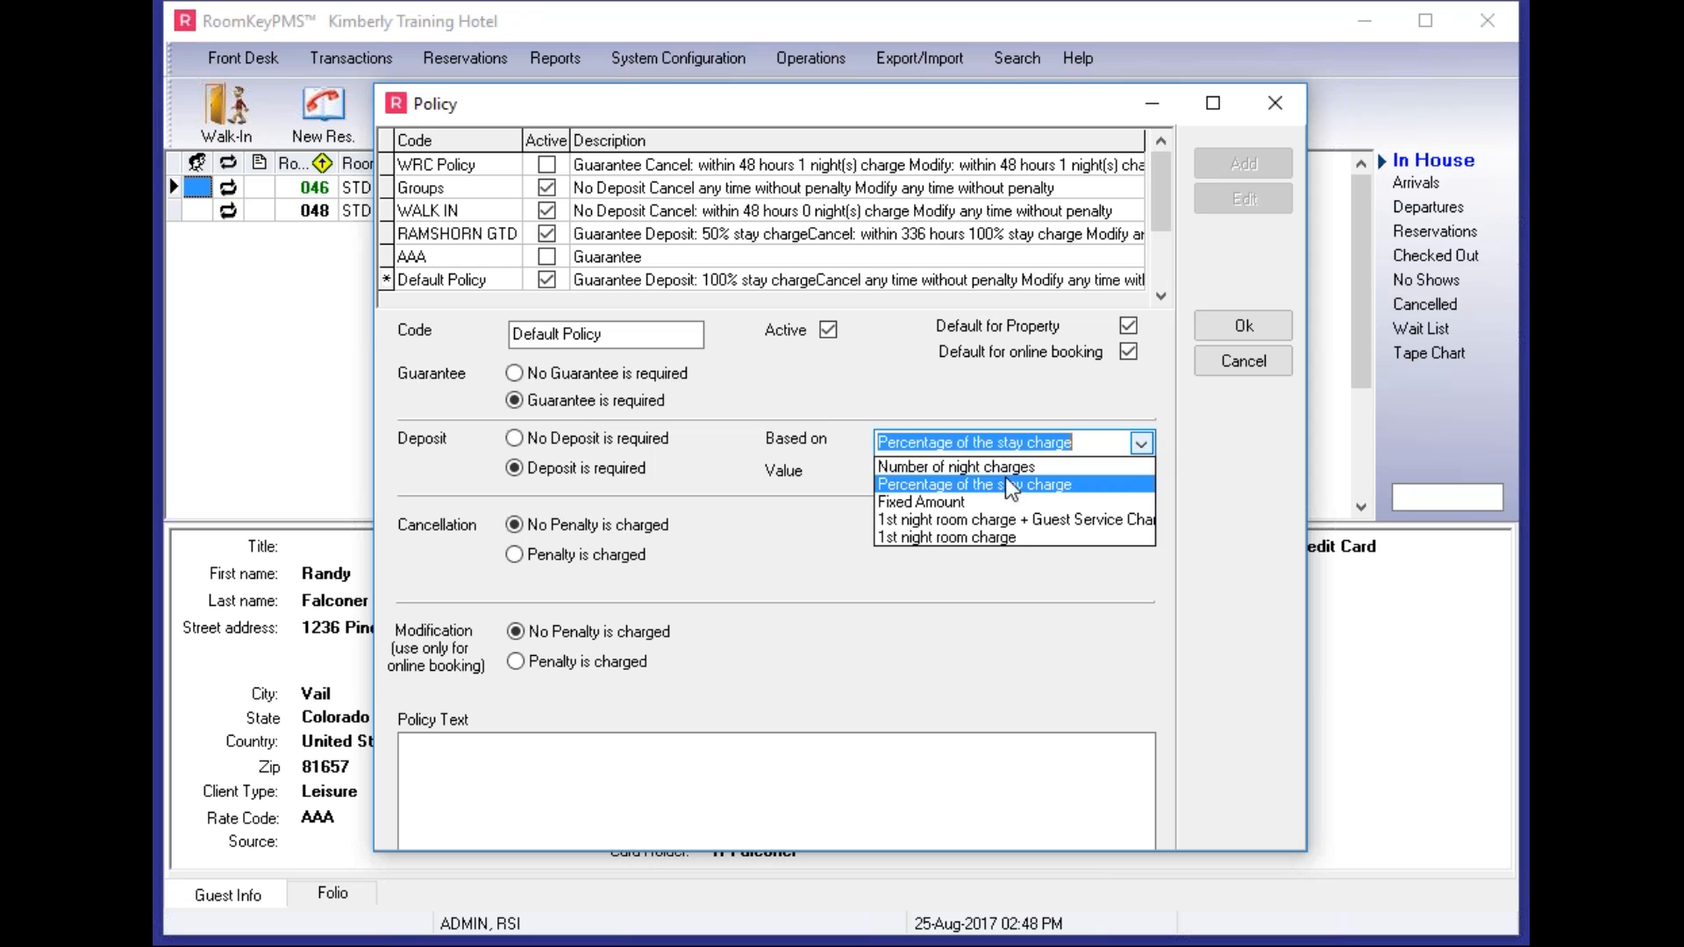
click(956, 498)
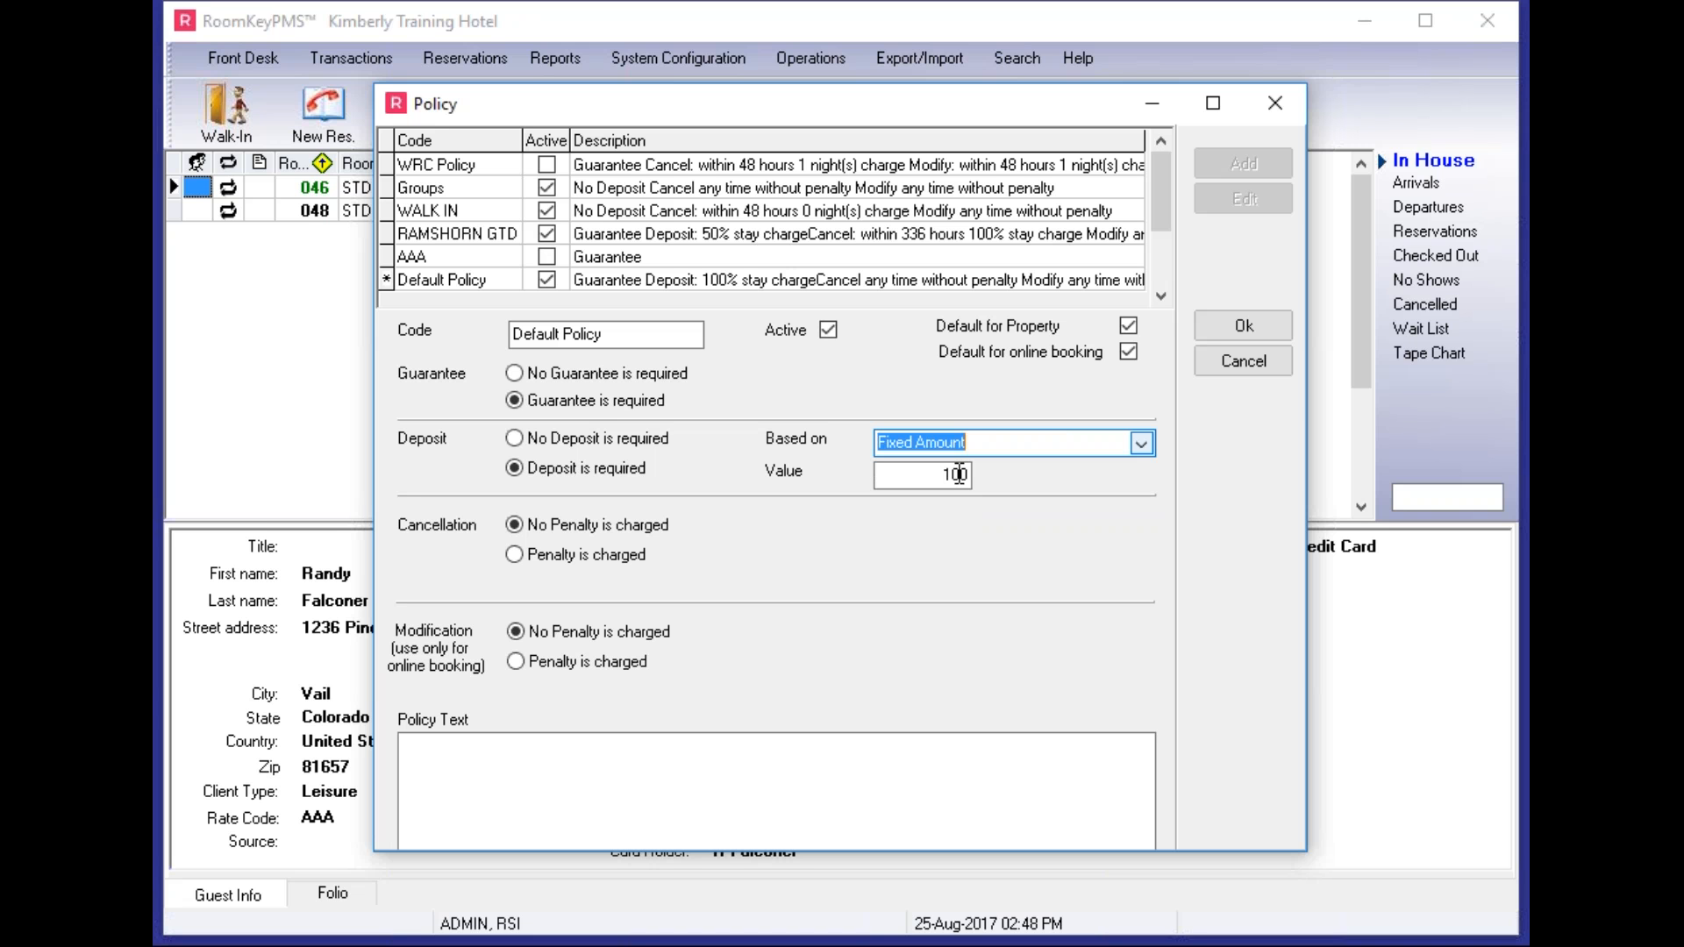
- Set the deposit to 1 night charge and enable a cancellation penalty
click(970, 474)
text(.)
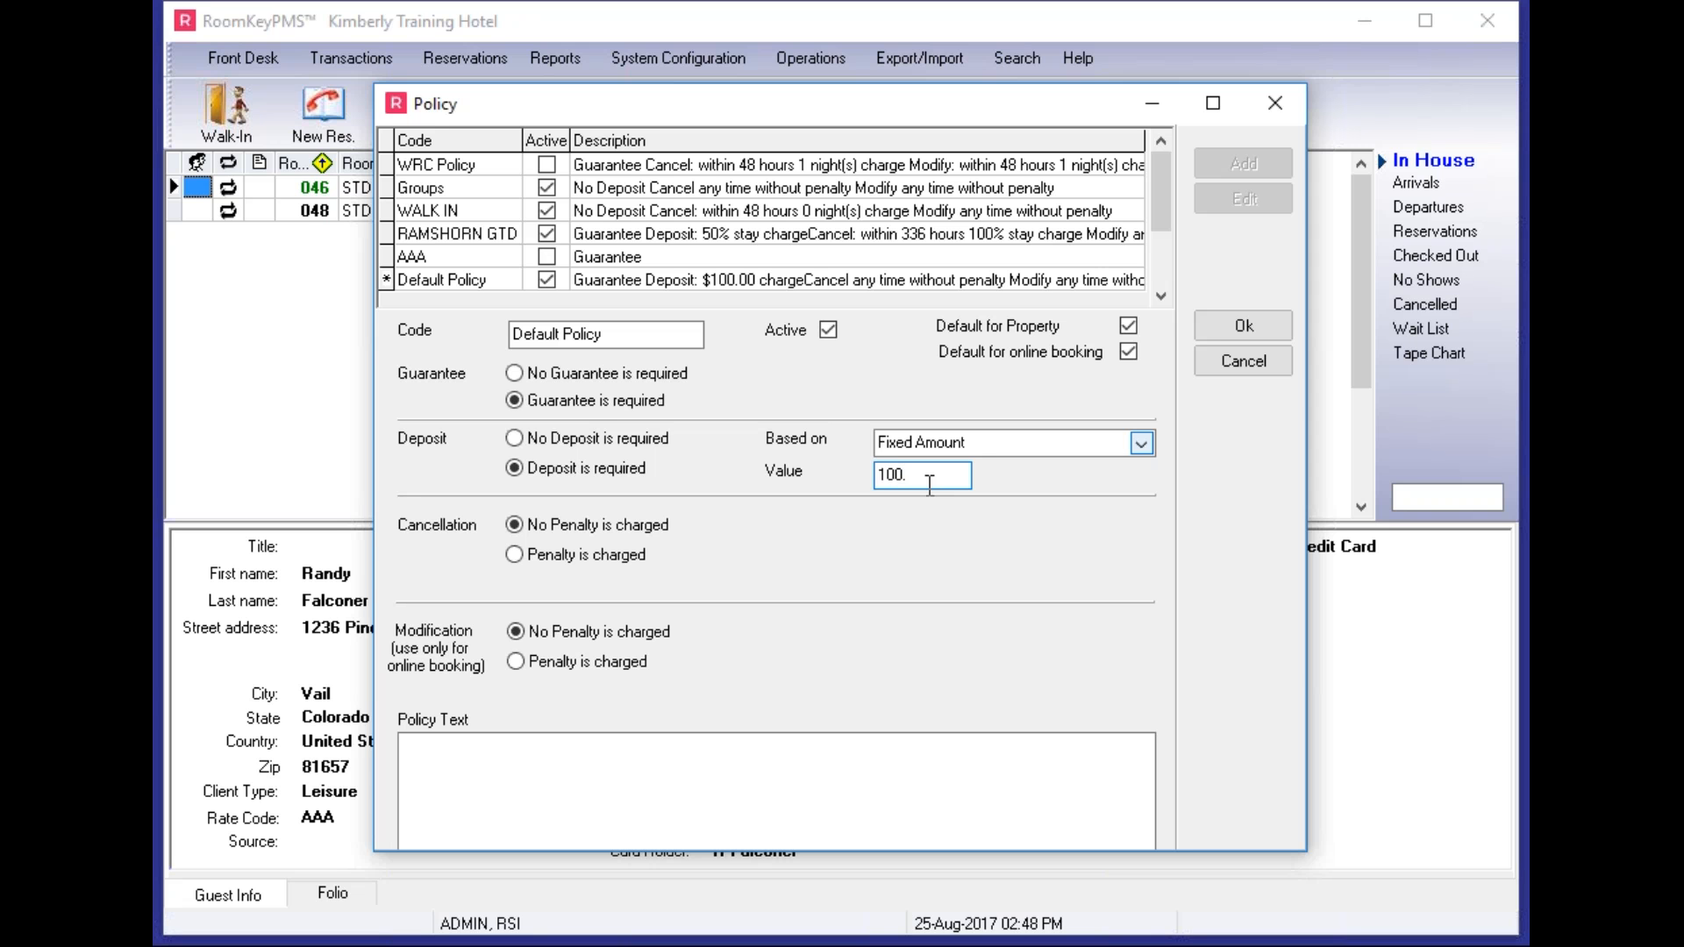
key(BackSpace)
key(BackSpace)
key(BackSpace)
key(BackSpace)
click(1131, 443)
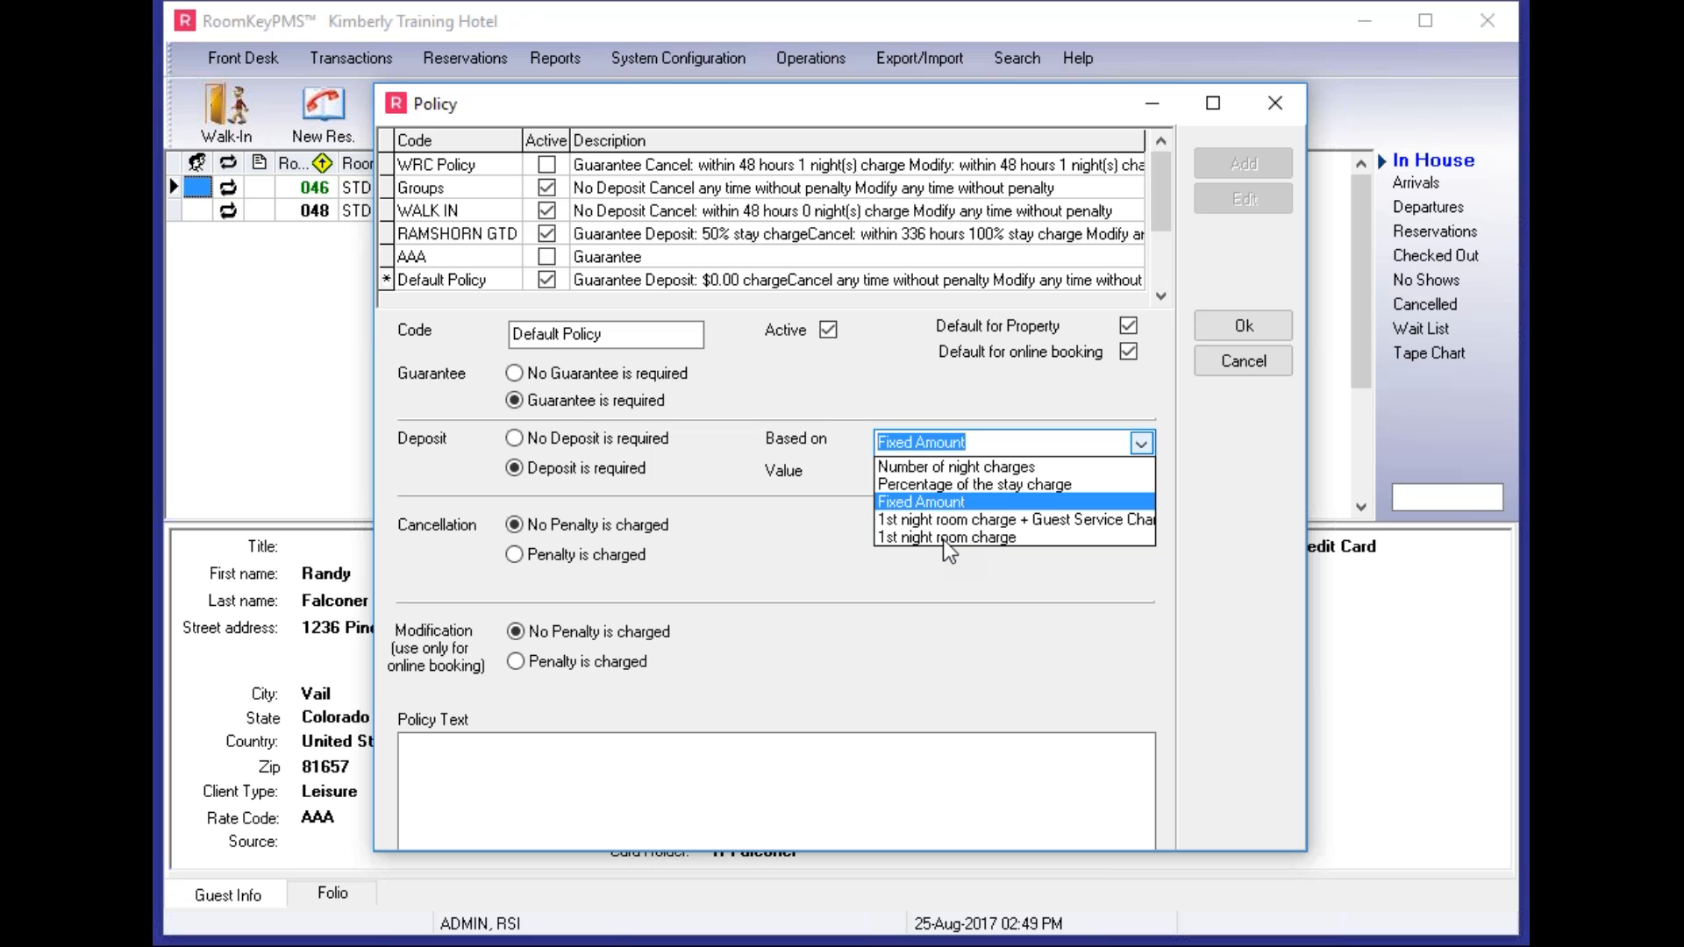
click(954, 467)
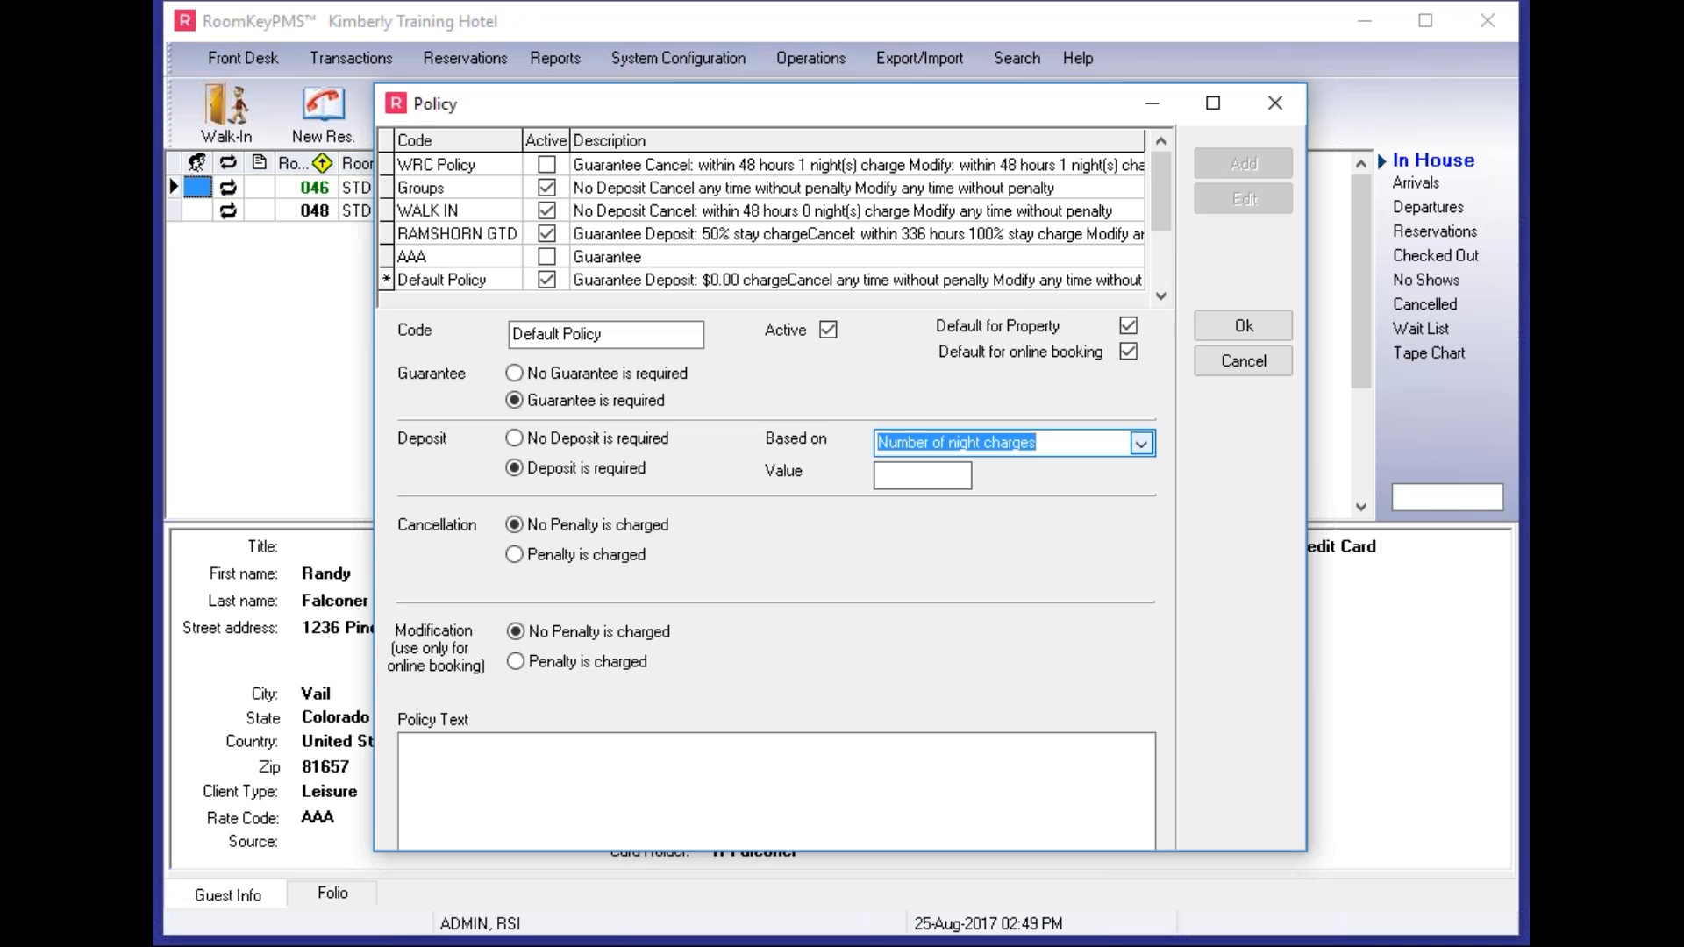
key(Tab)
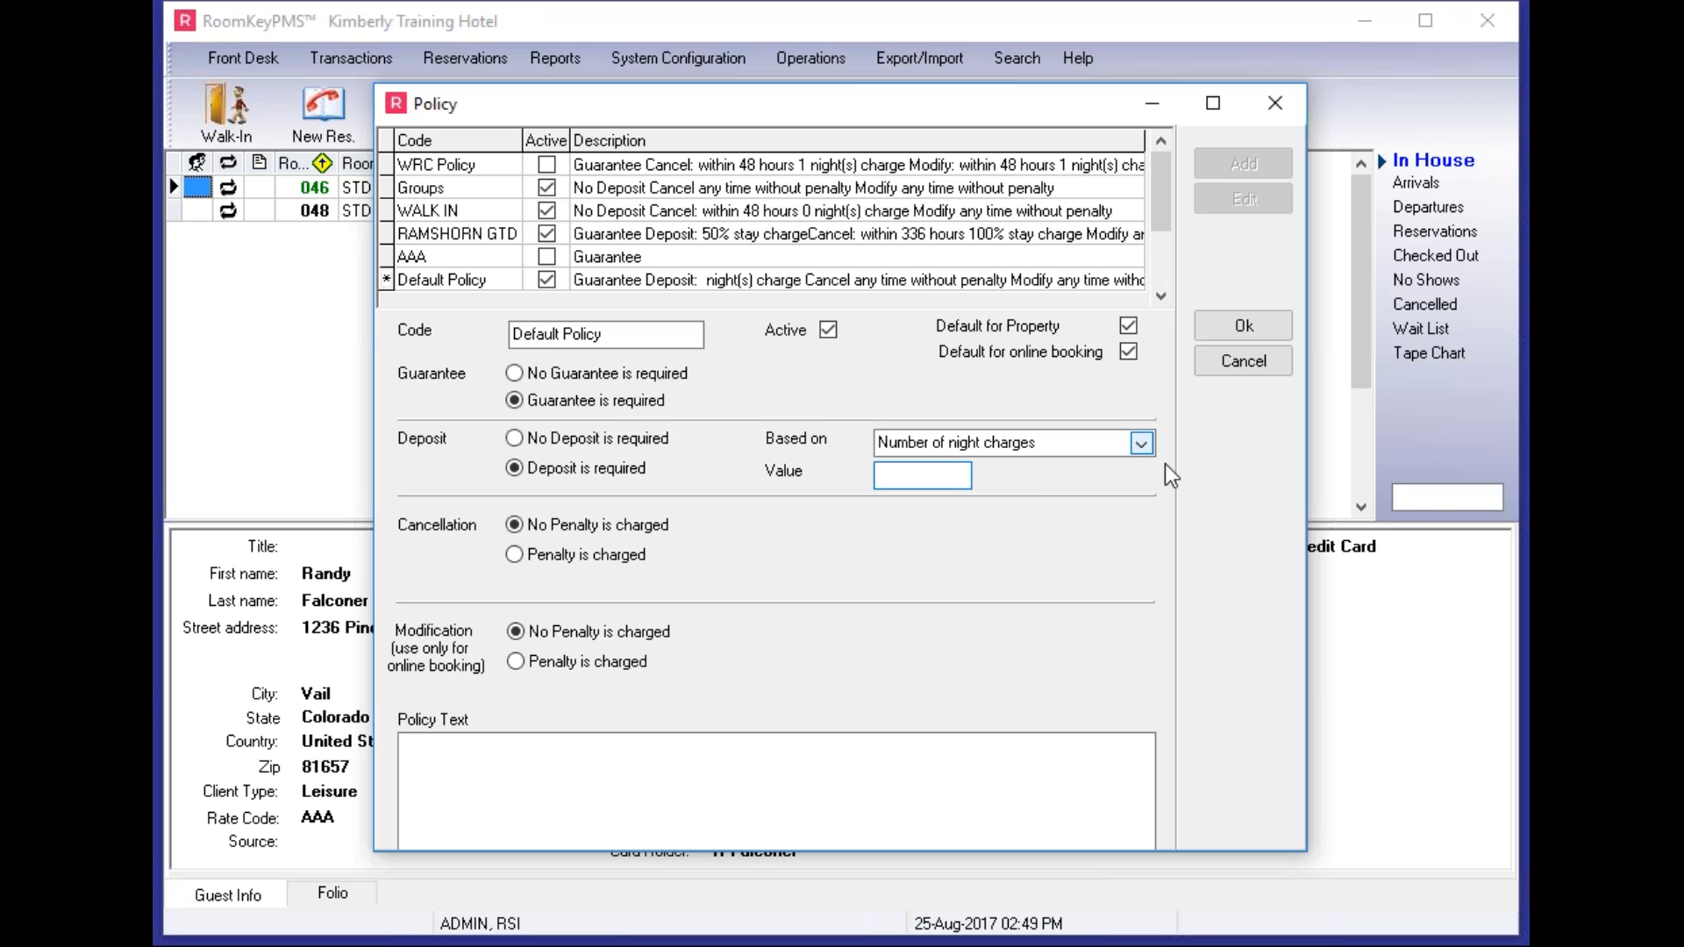
text(1)
click(515, 559)
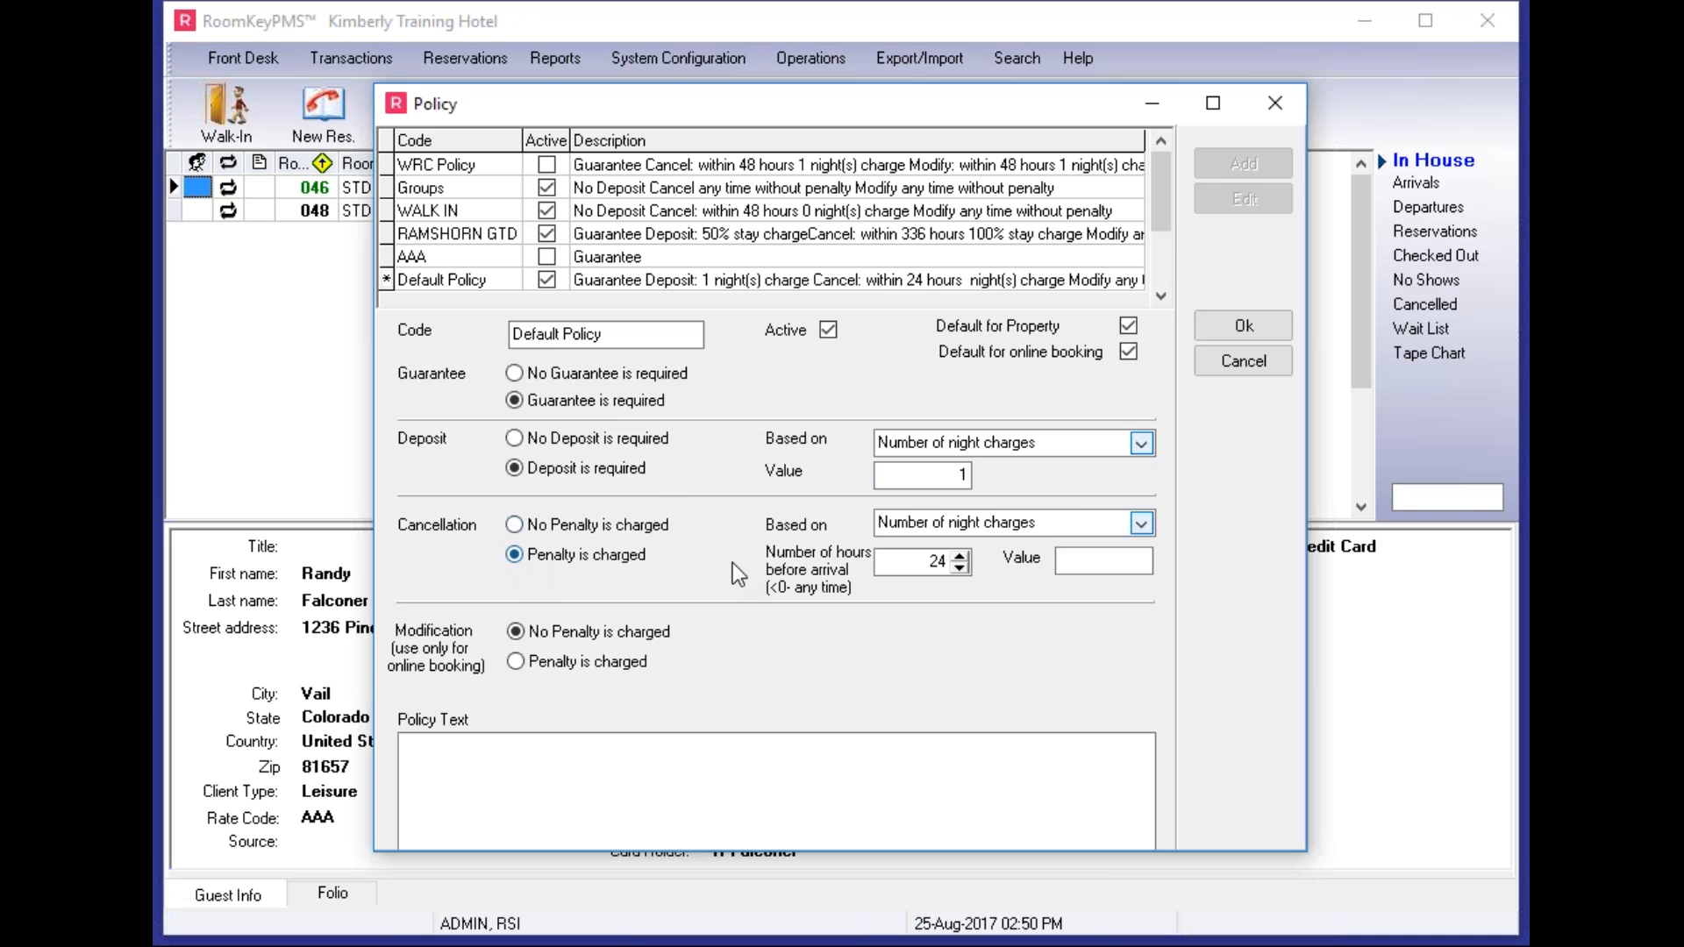
- Charge a 1-night cancellation penalty within 48 hours of arrival, based on night charges
click(1142, 523)
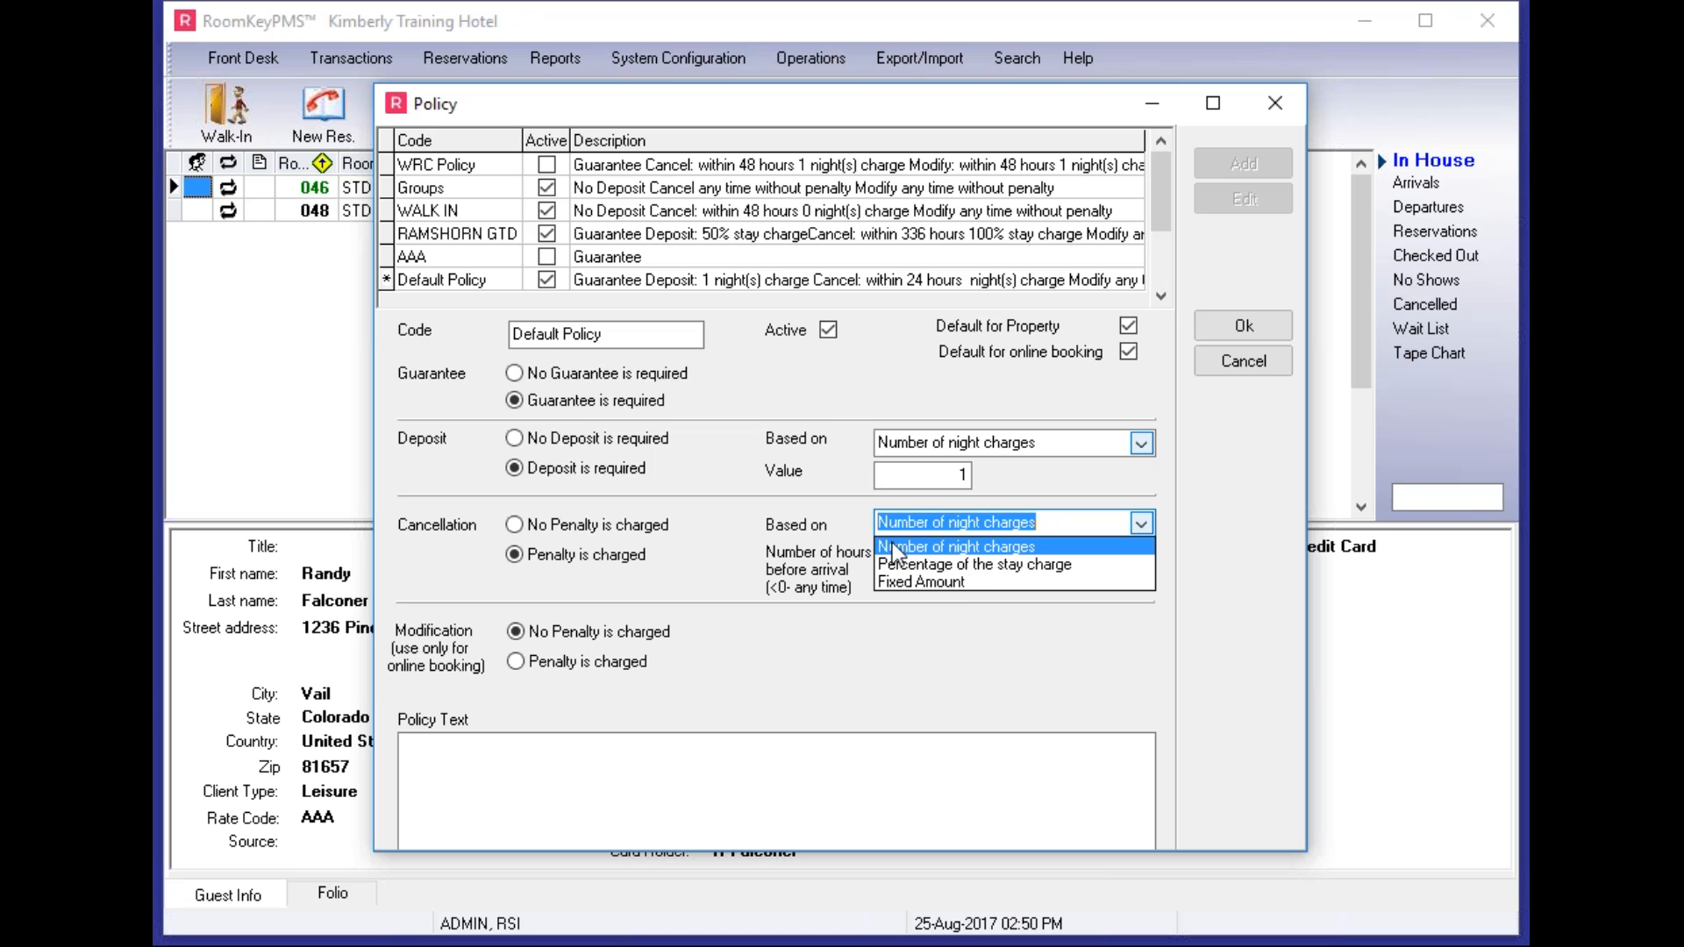
click(955, 547)
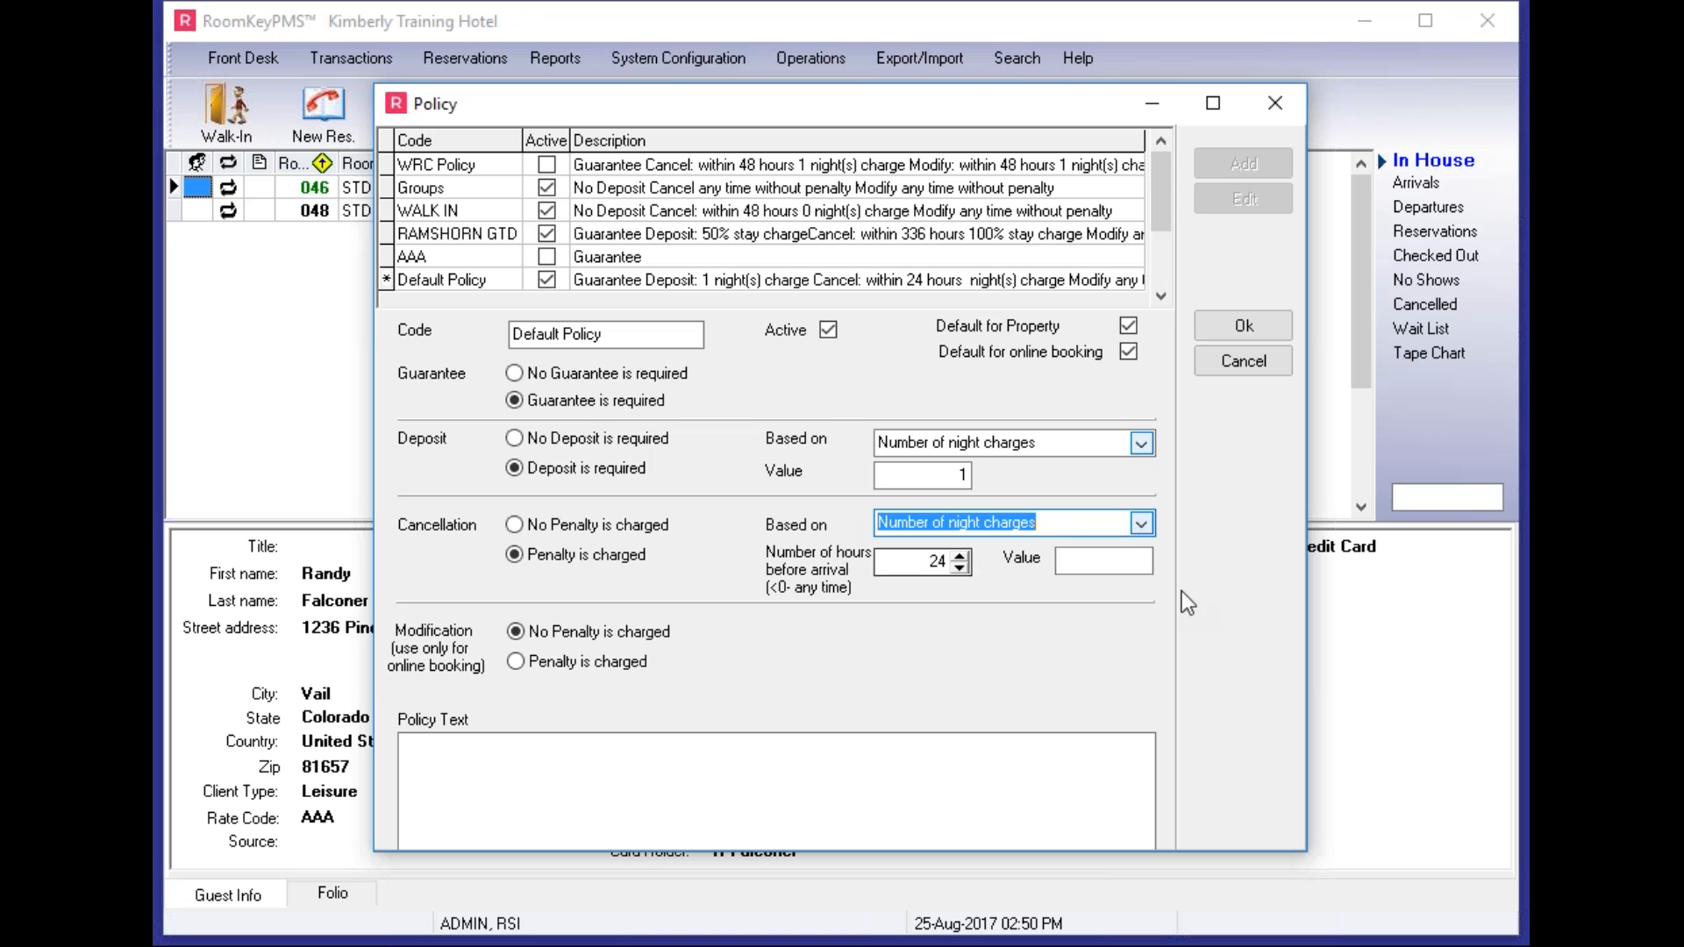
click(1104, 561)
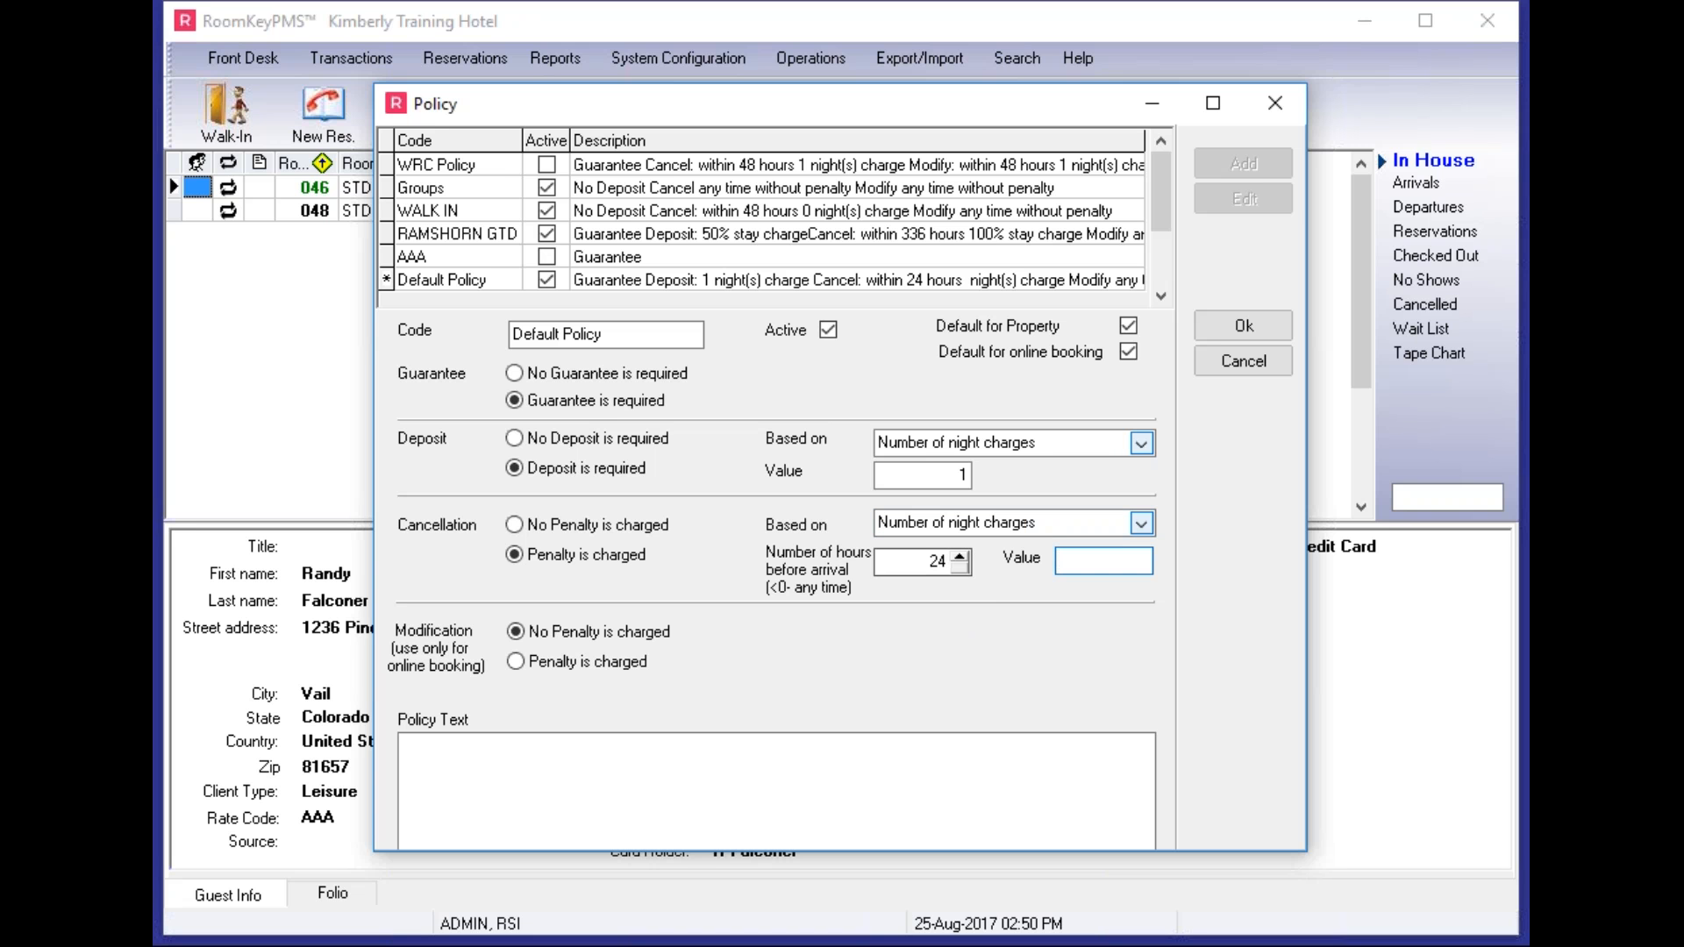
double_click(936, 569)
text(48)
key(Tab)
text(1)
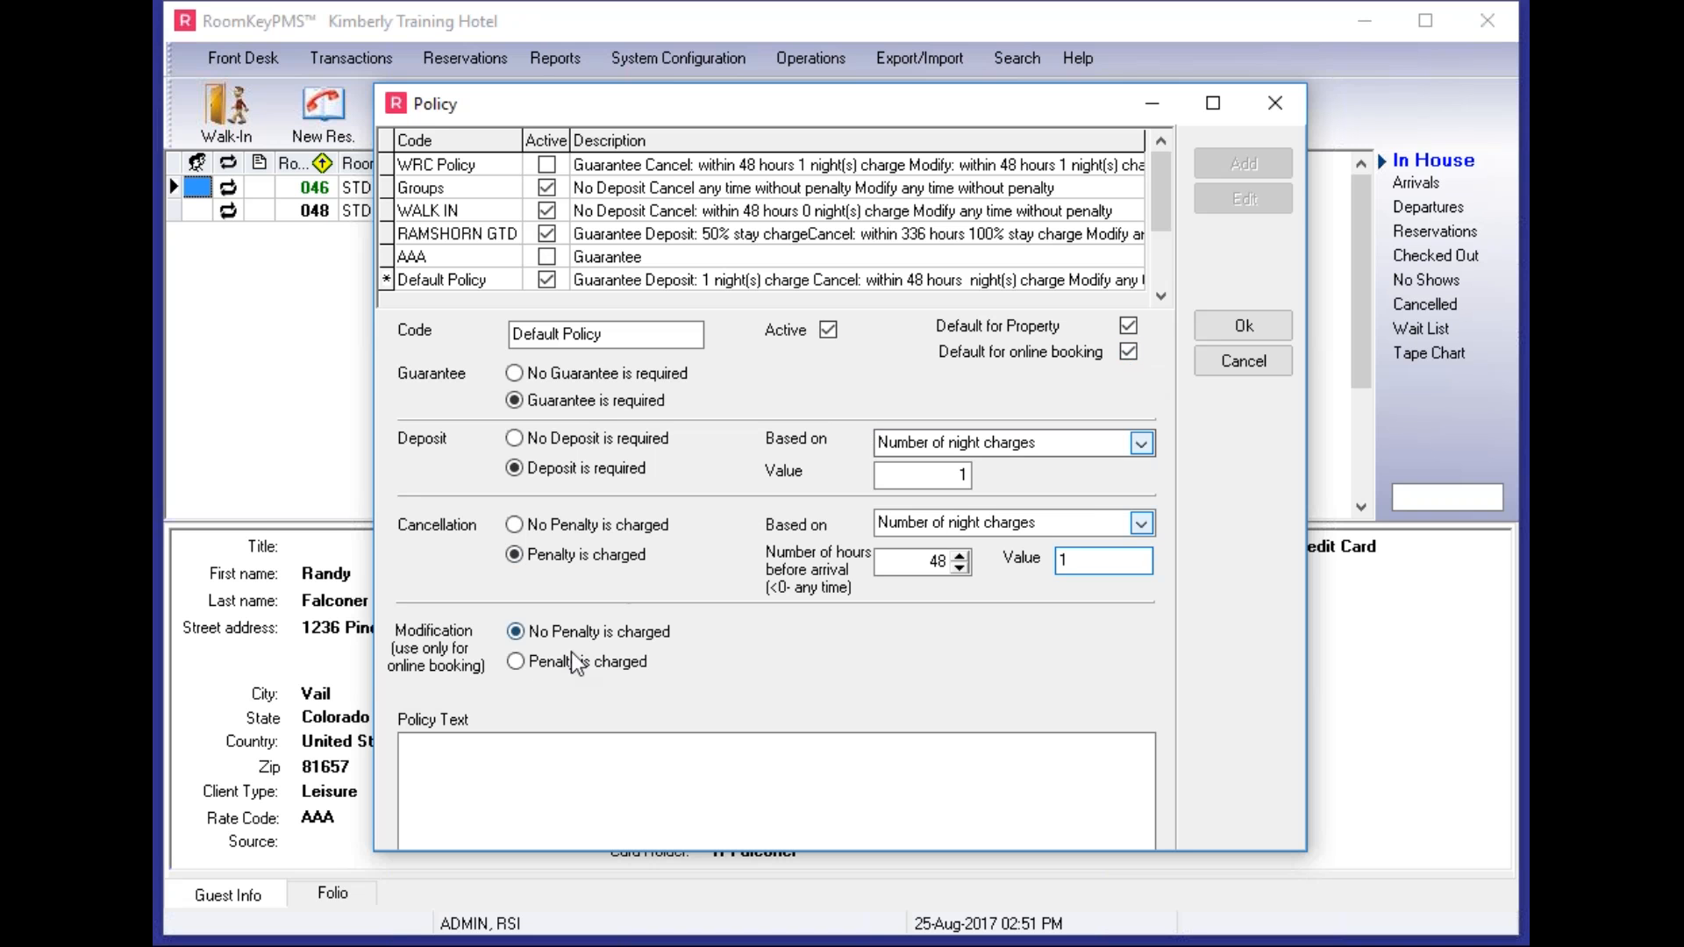
- Charge a 1-night modification penalty within 48 hours of arrival and save the policy
click(516, 661)
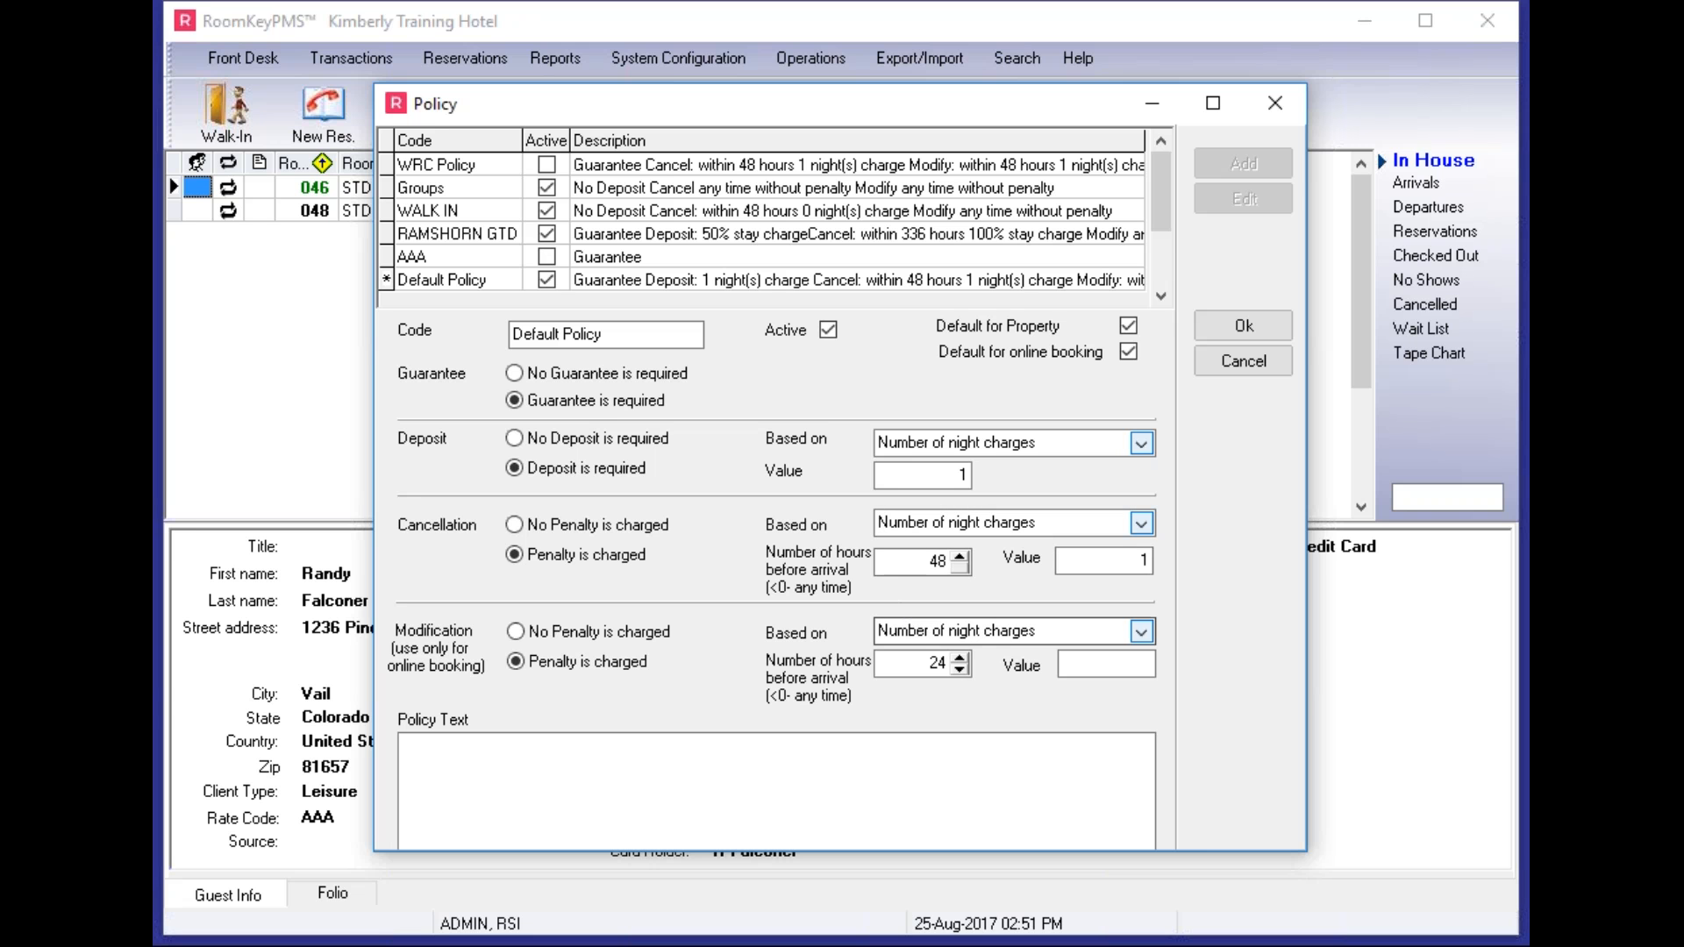
click(943, 657)
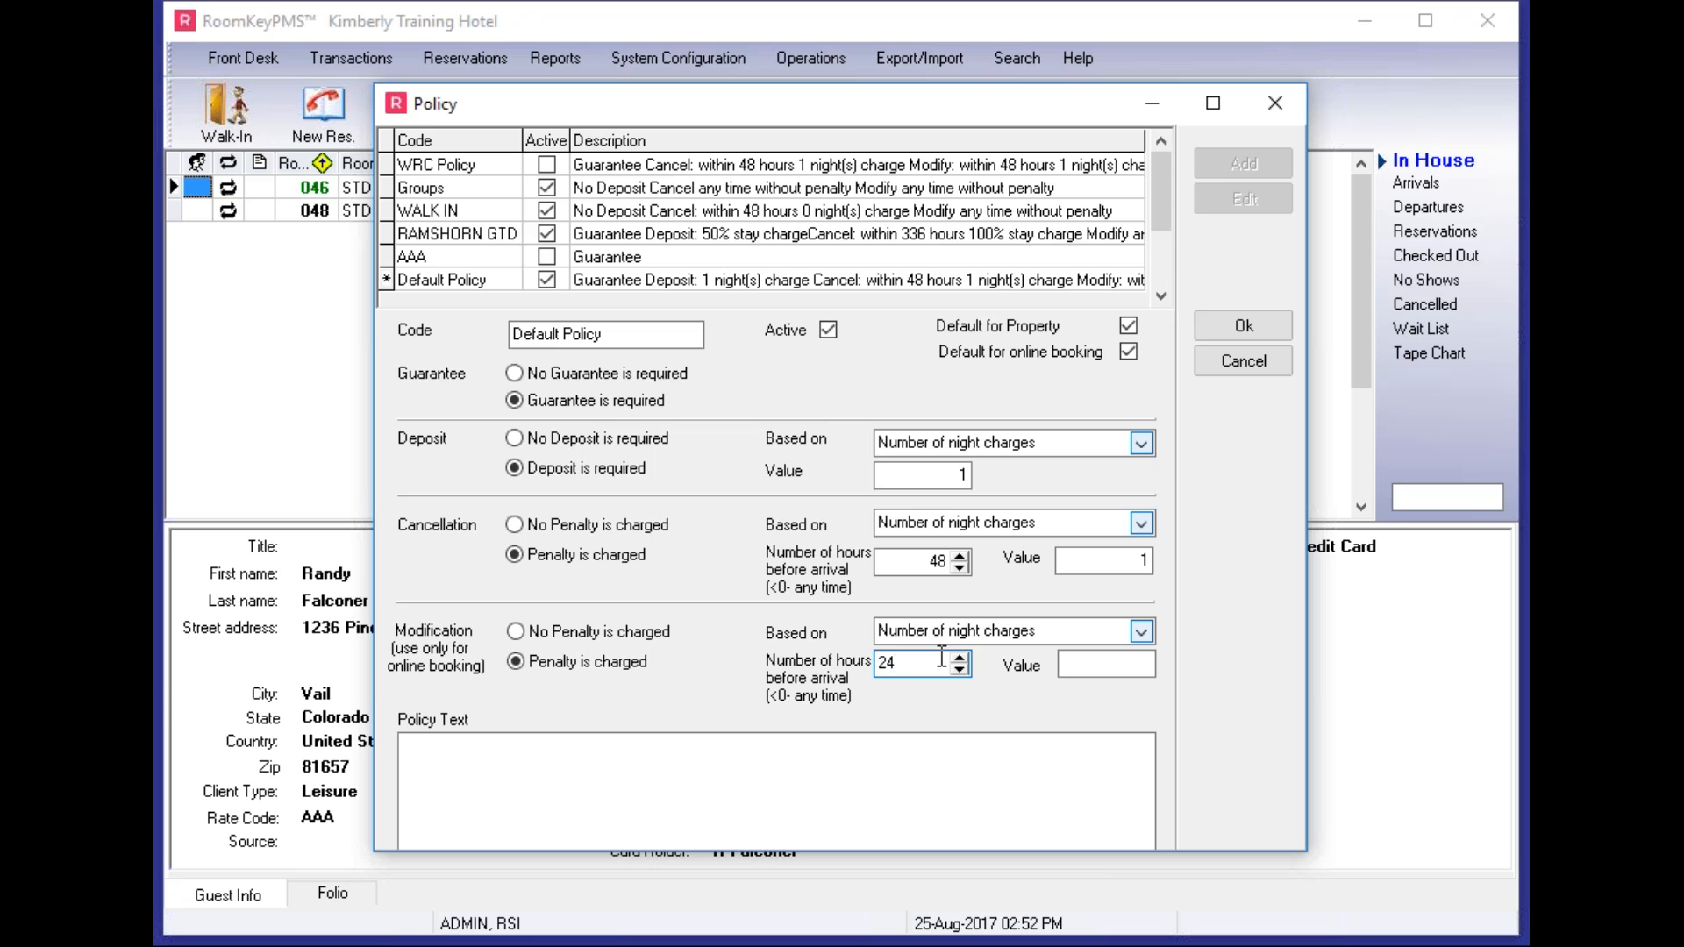
drag(930, 668, 878, 665)
text(48)
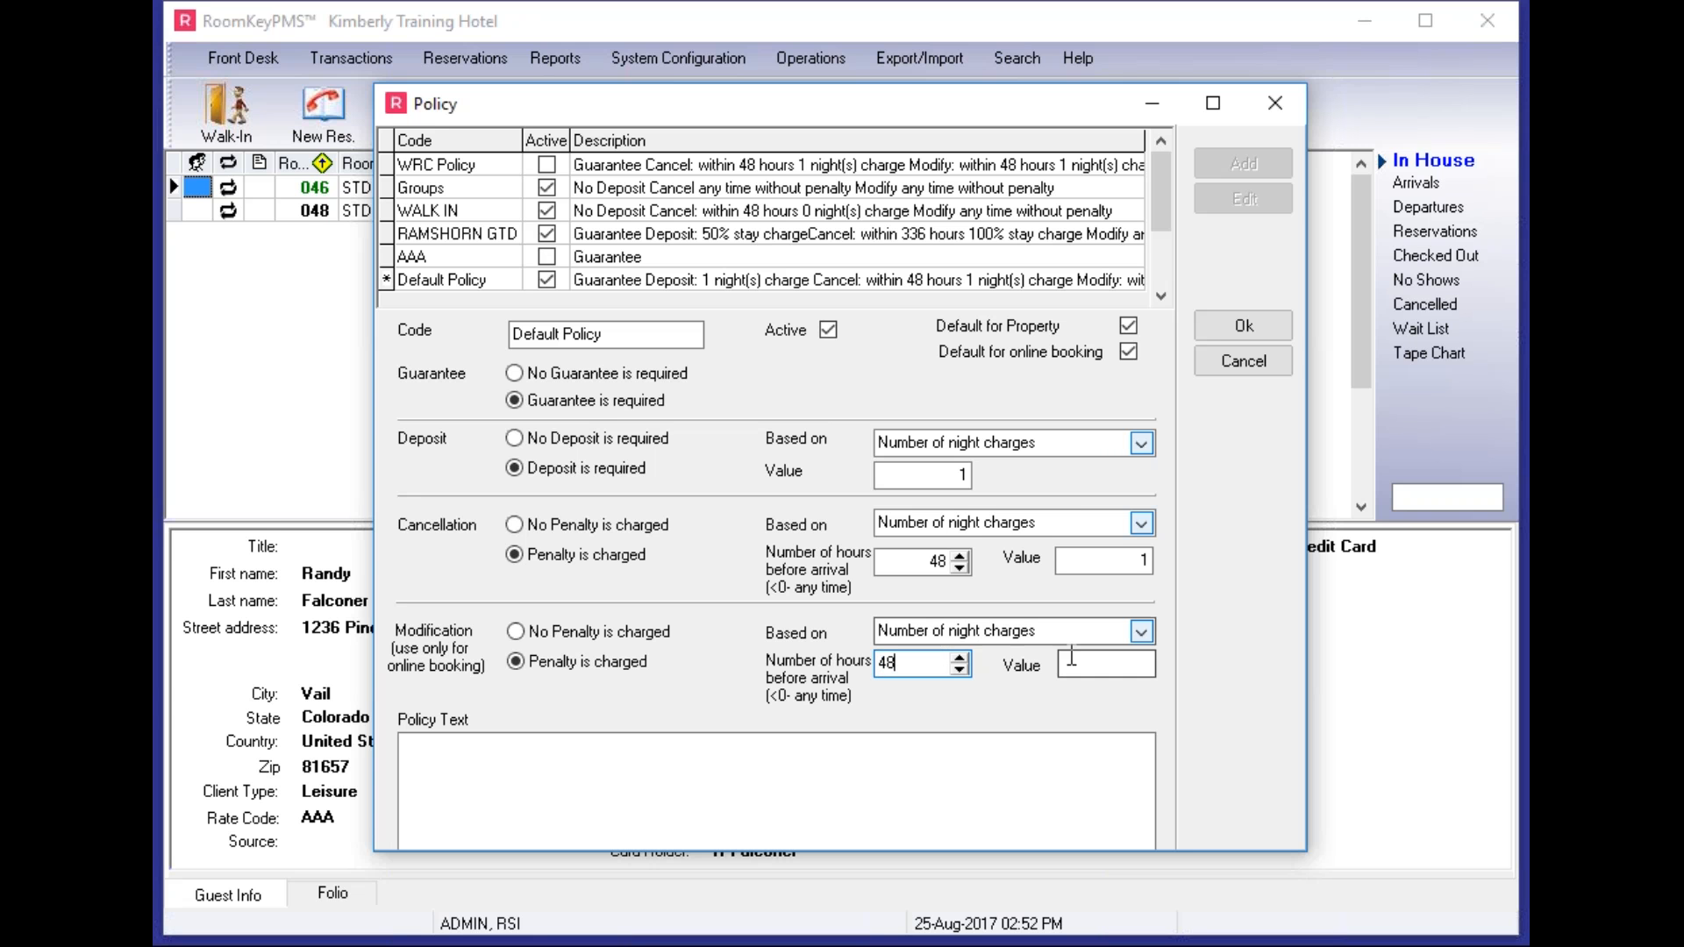
click(1107, 665)
text(1)
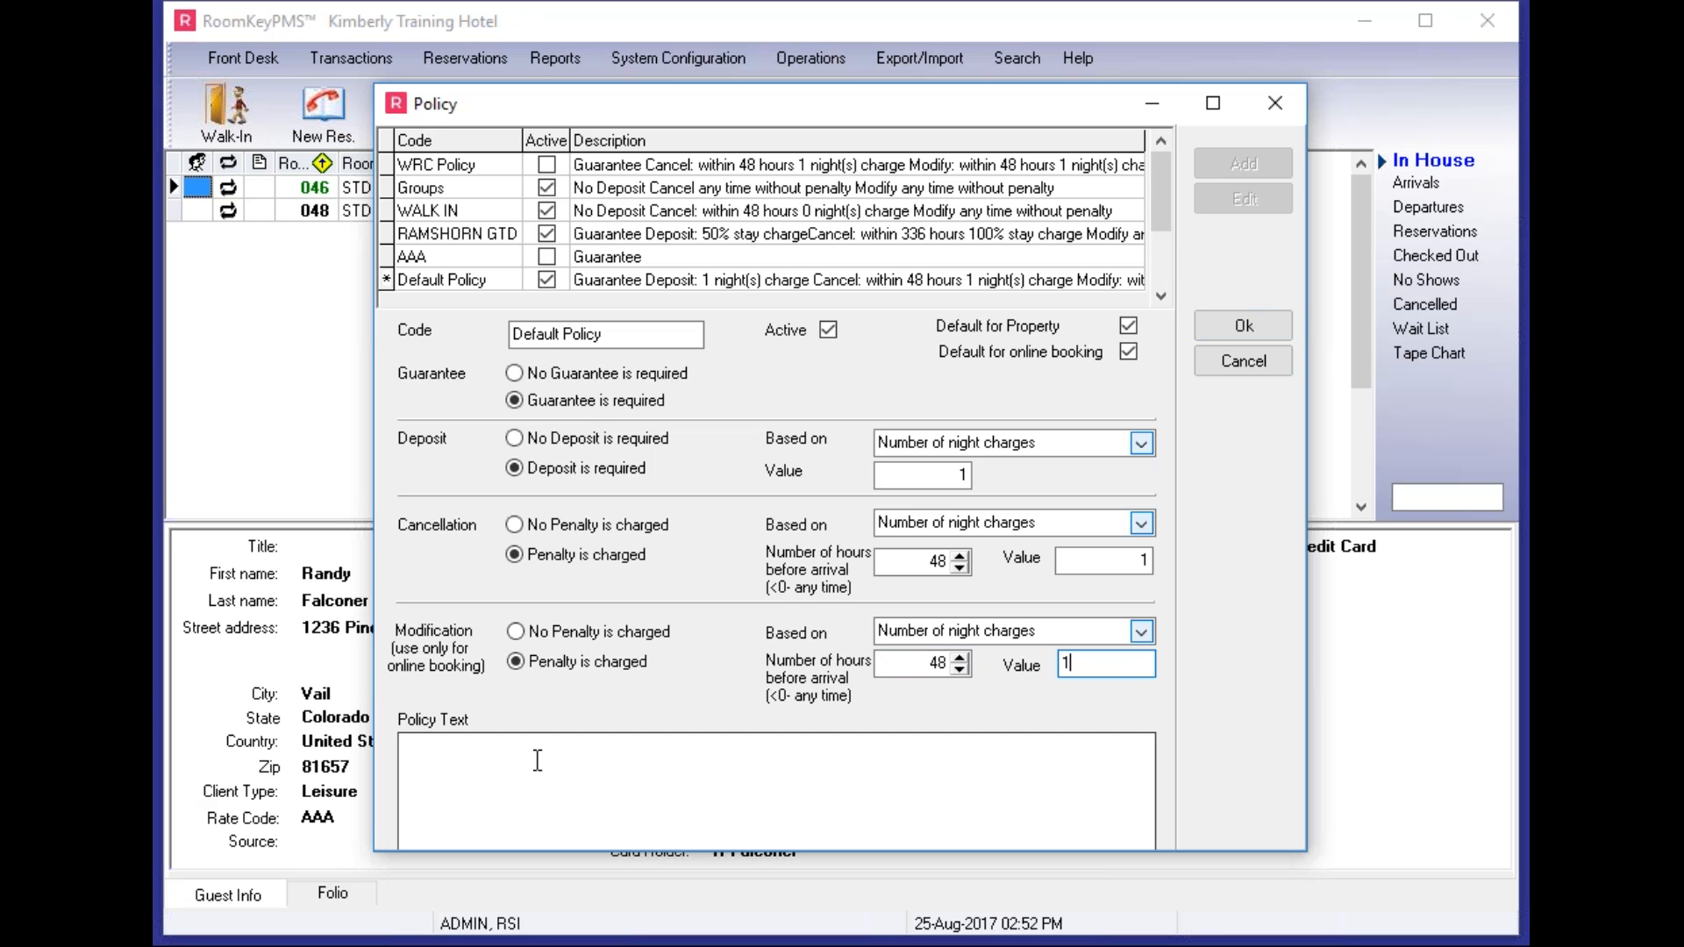
click(1253, 328)
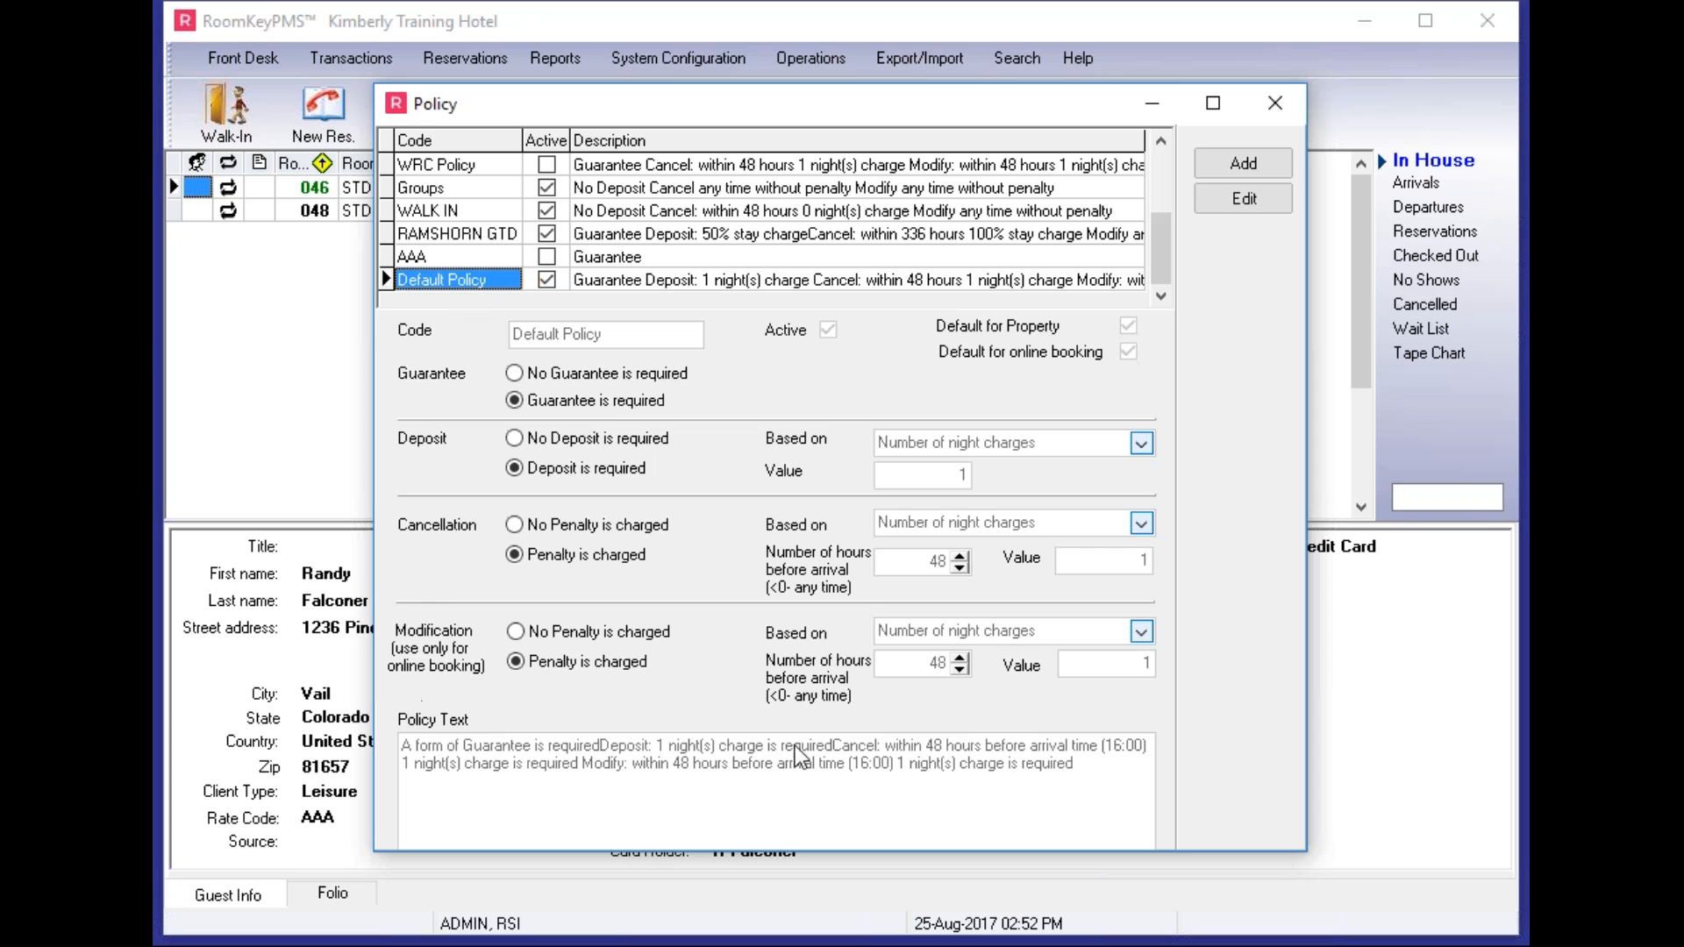
- Replace Default Policy's generated text with the pasted one-night deposit, 48-hour cancellation paragraph and save
click(1244, 198)
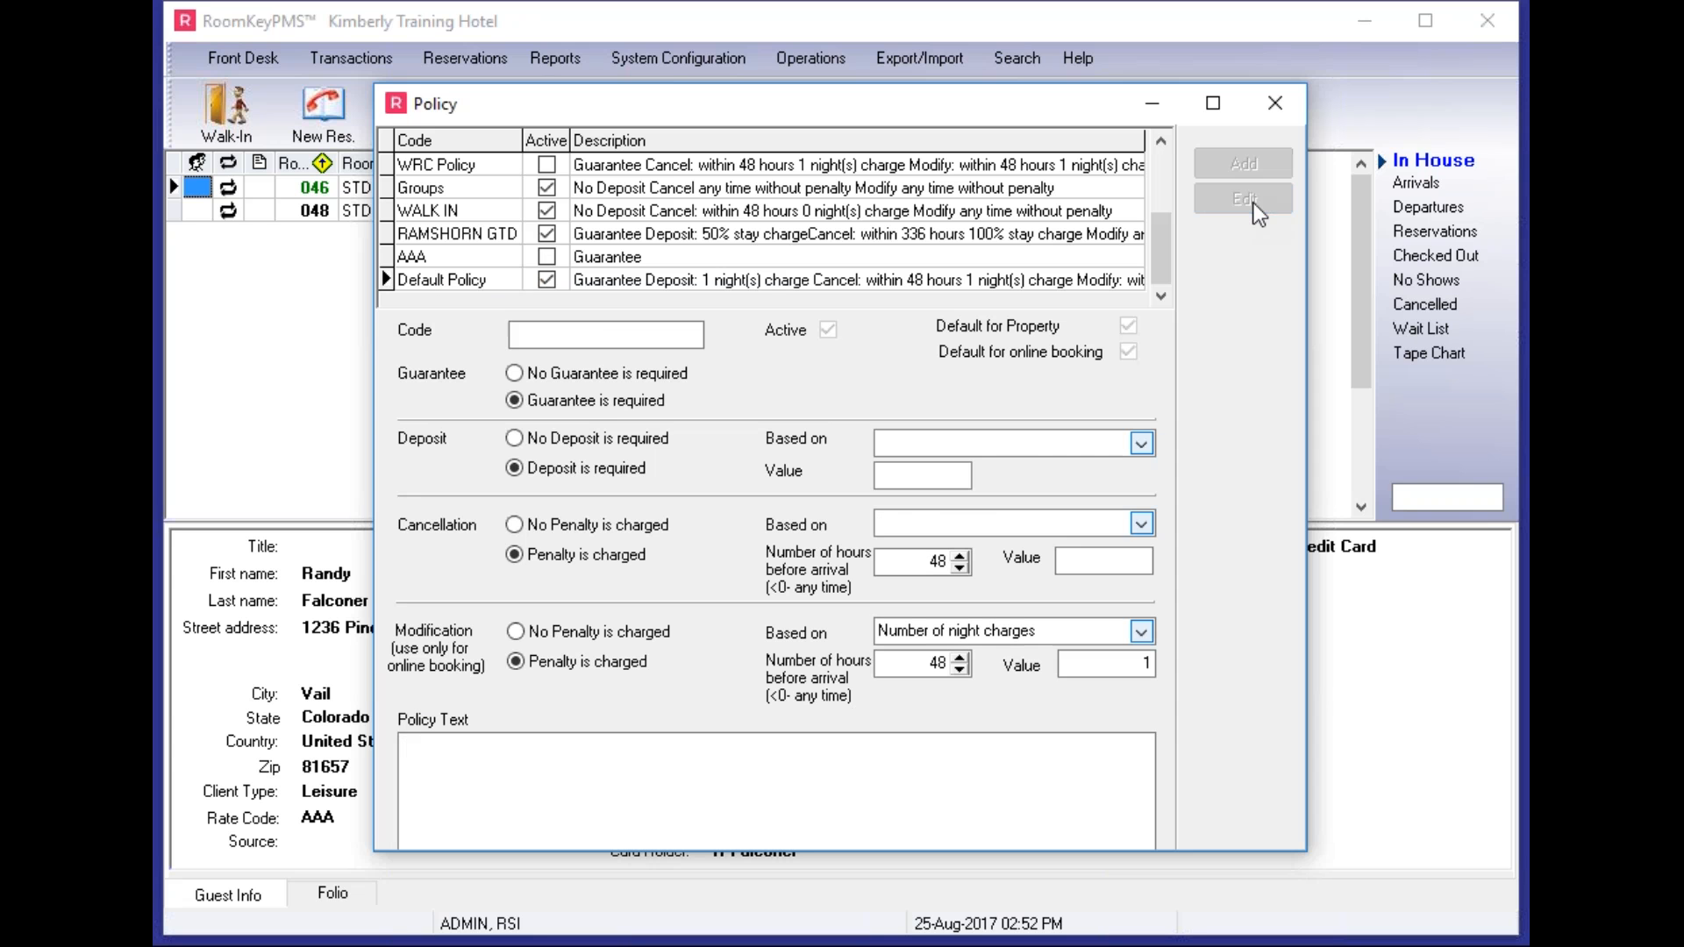
drag(403, 744, 1144, 787)
key(Delete)
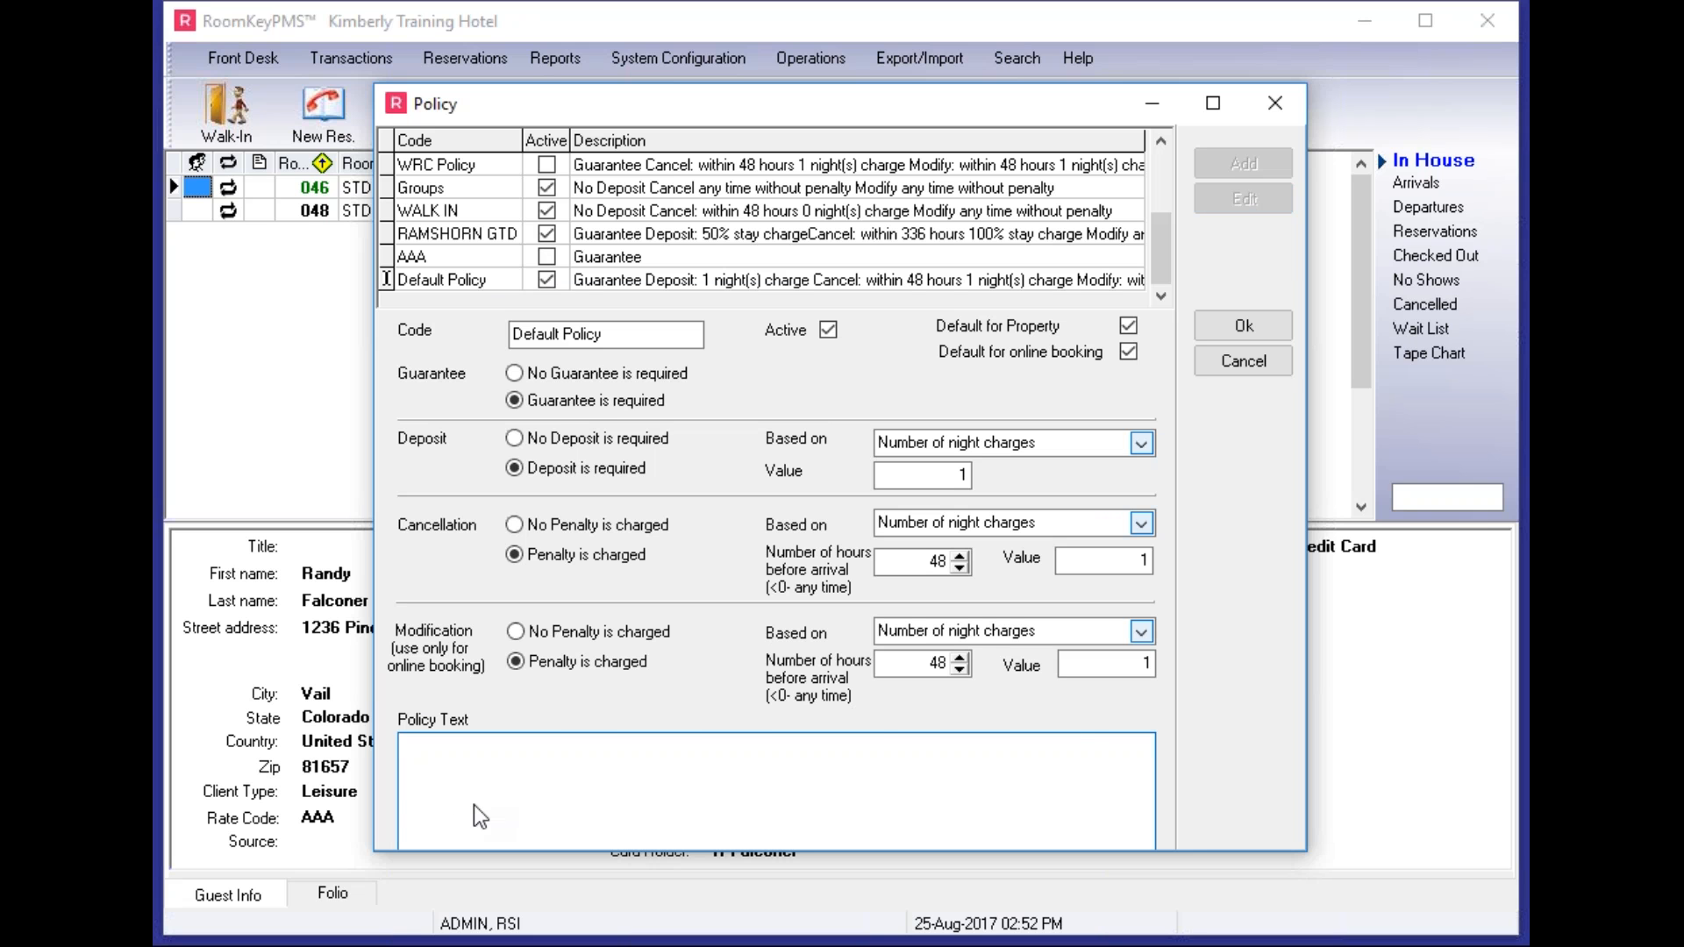
text(A deposit of One Night's  Room and Tax  is required to guarantee the reservation.  Any cancellations within 48 hours of arrival will result in the deposit not being returned.  Thank you!)
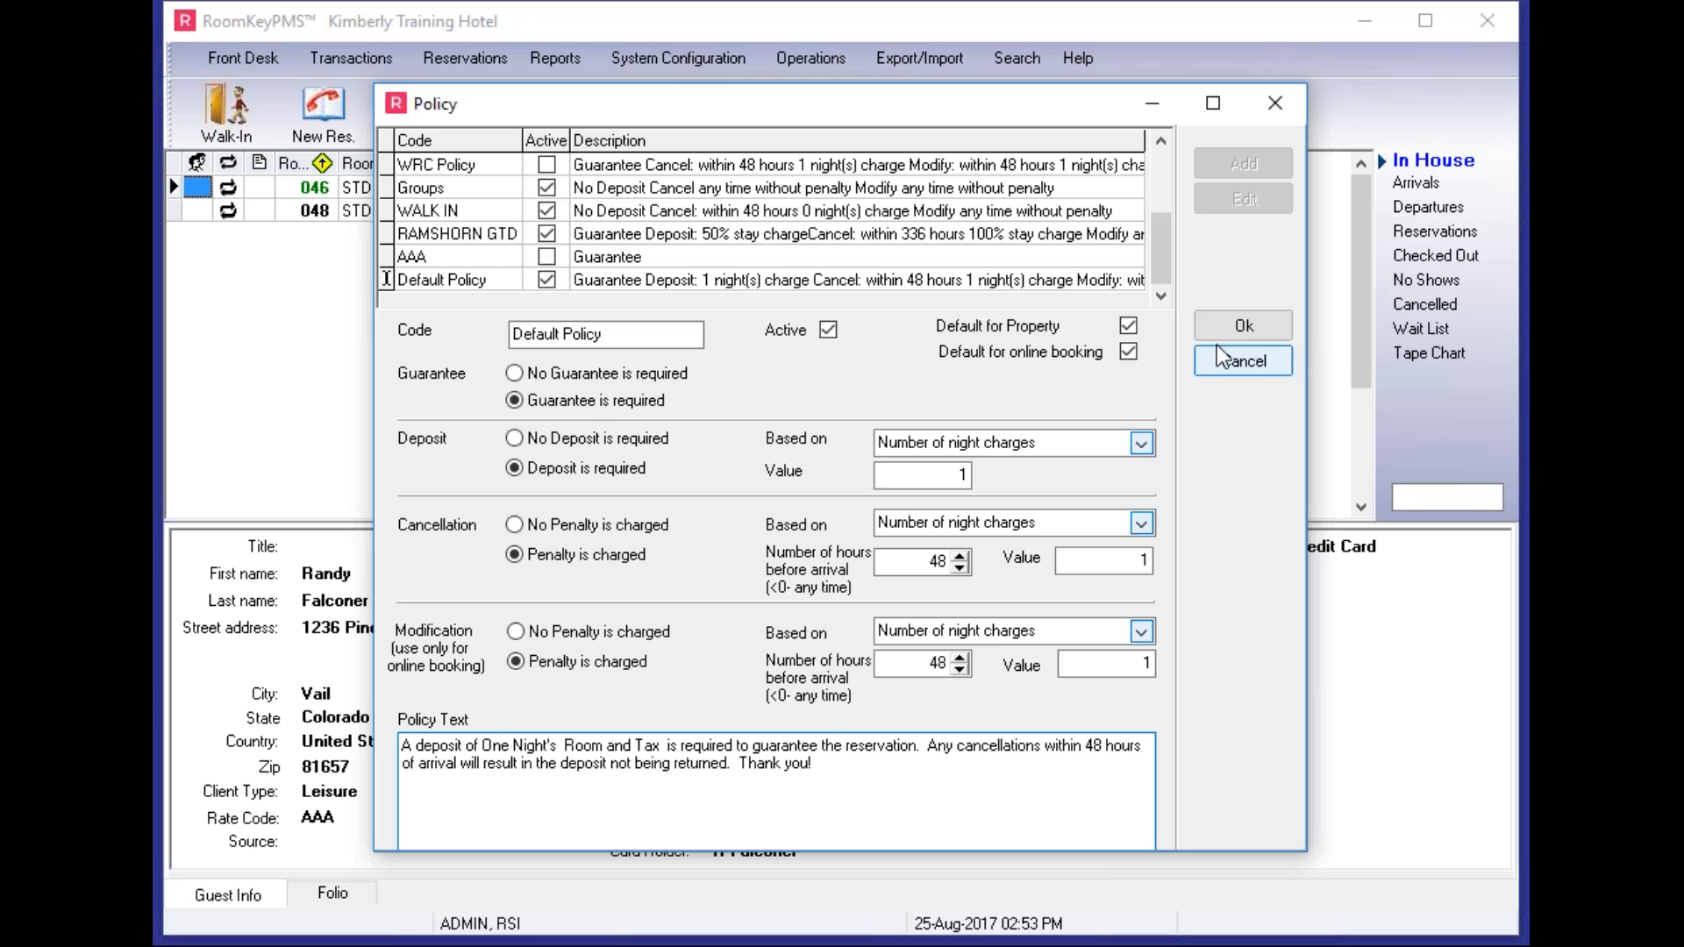
click(1237, 328)
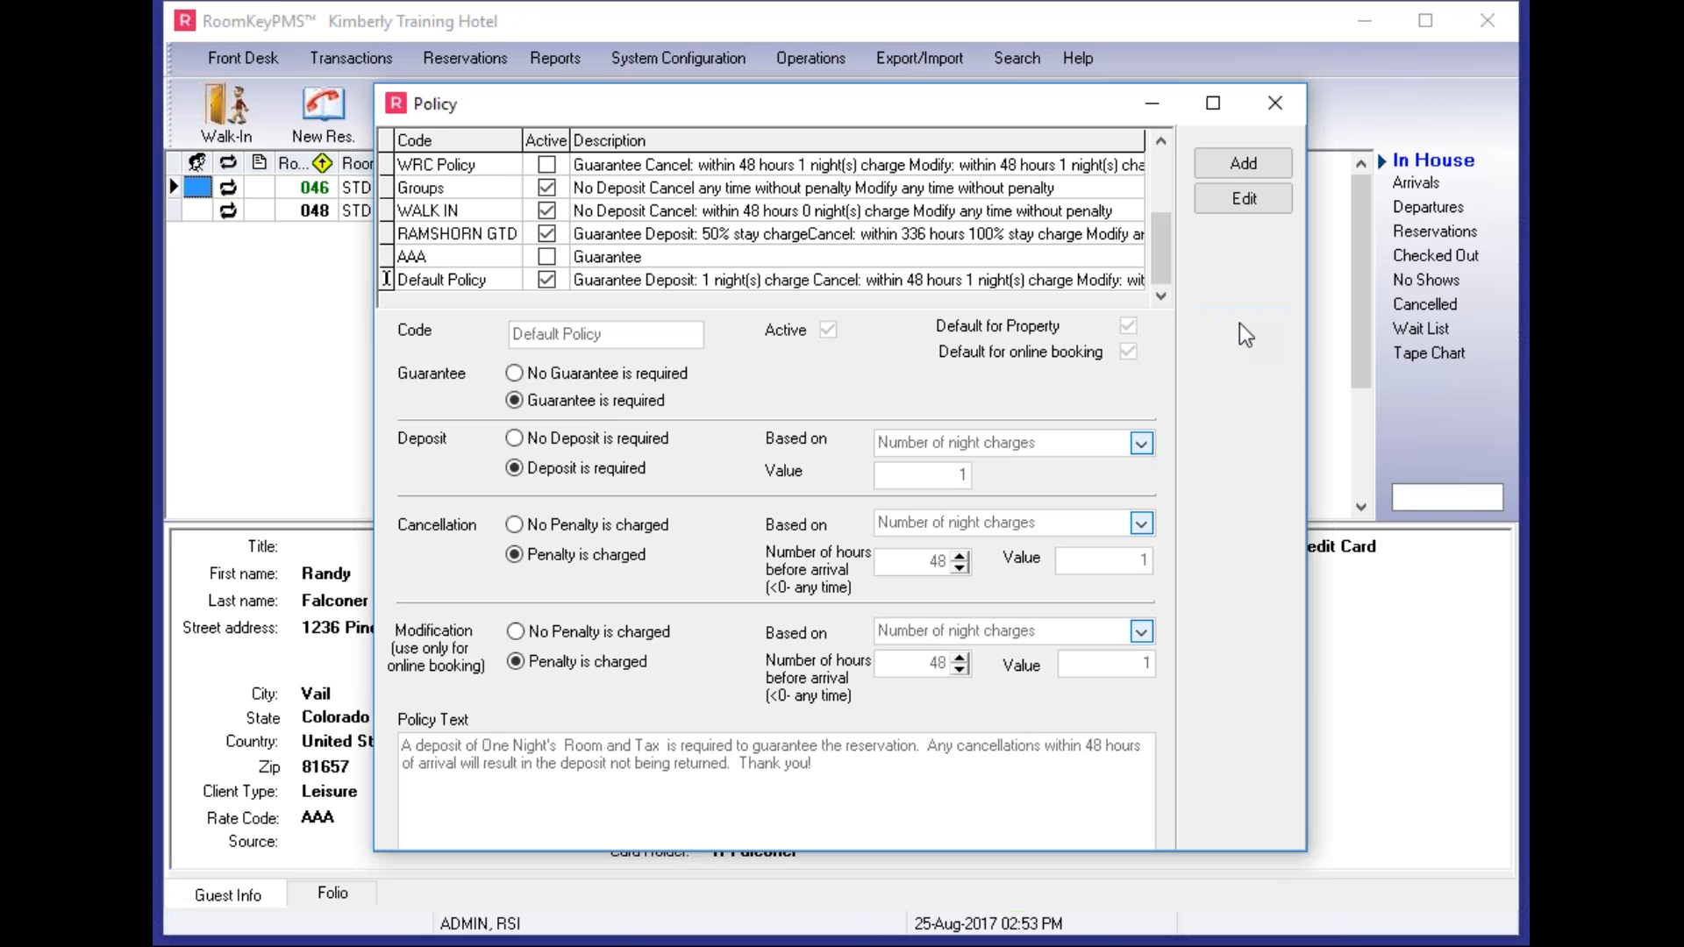